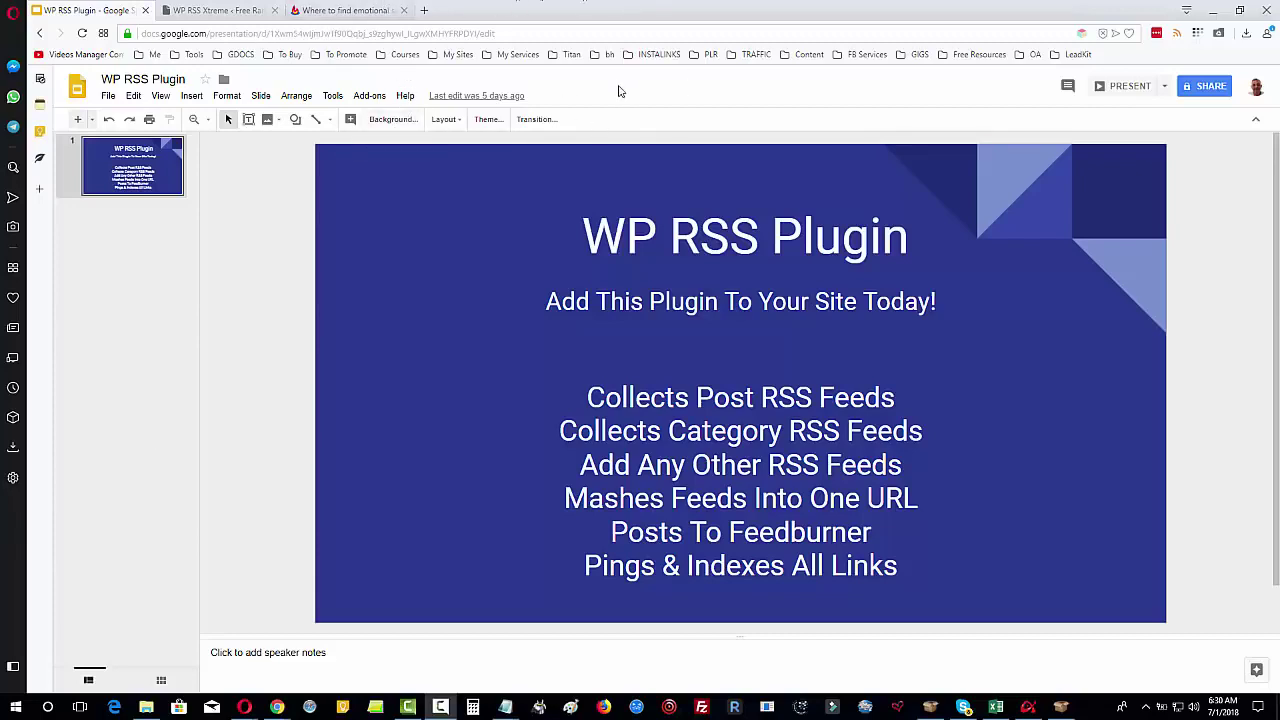
Examine the FeedBurner page for emotional support dog training, including its address and the full list of feed entries.
click(341, 10)
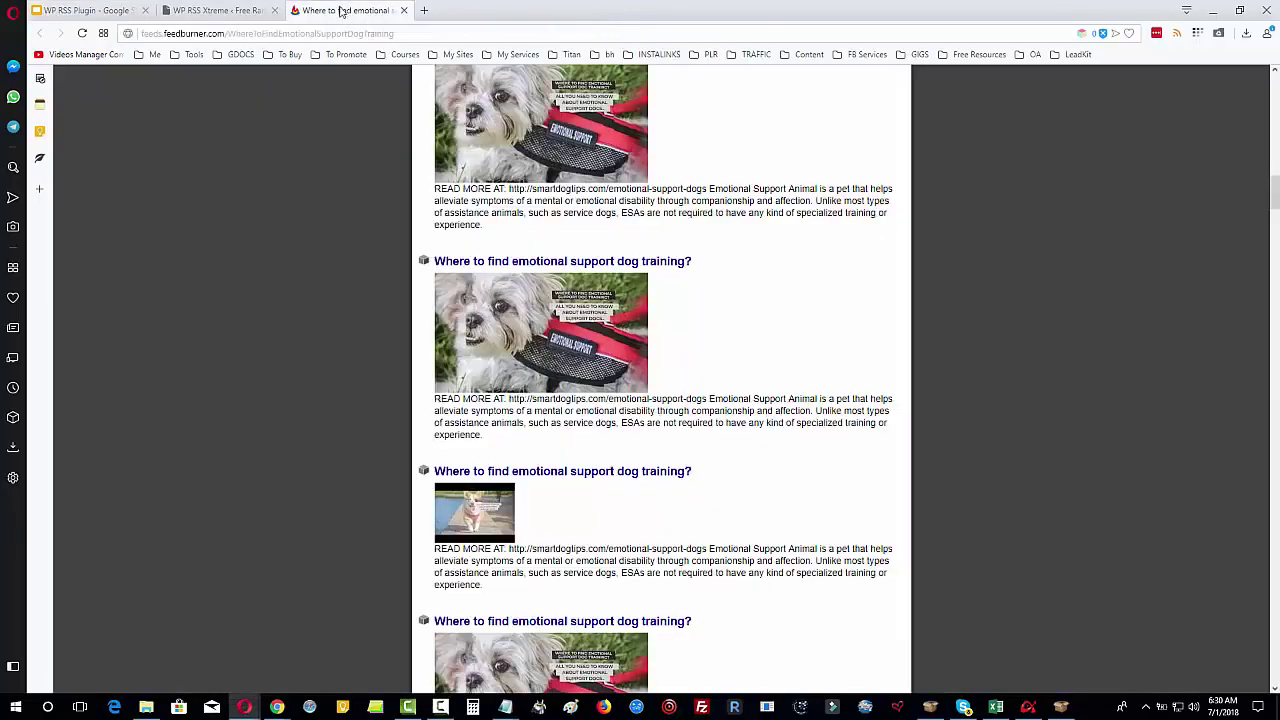
scroll(1076, 330, down, 5)
scroll(1066, 330, up, 10)
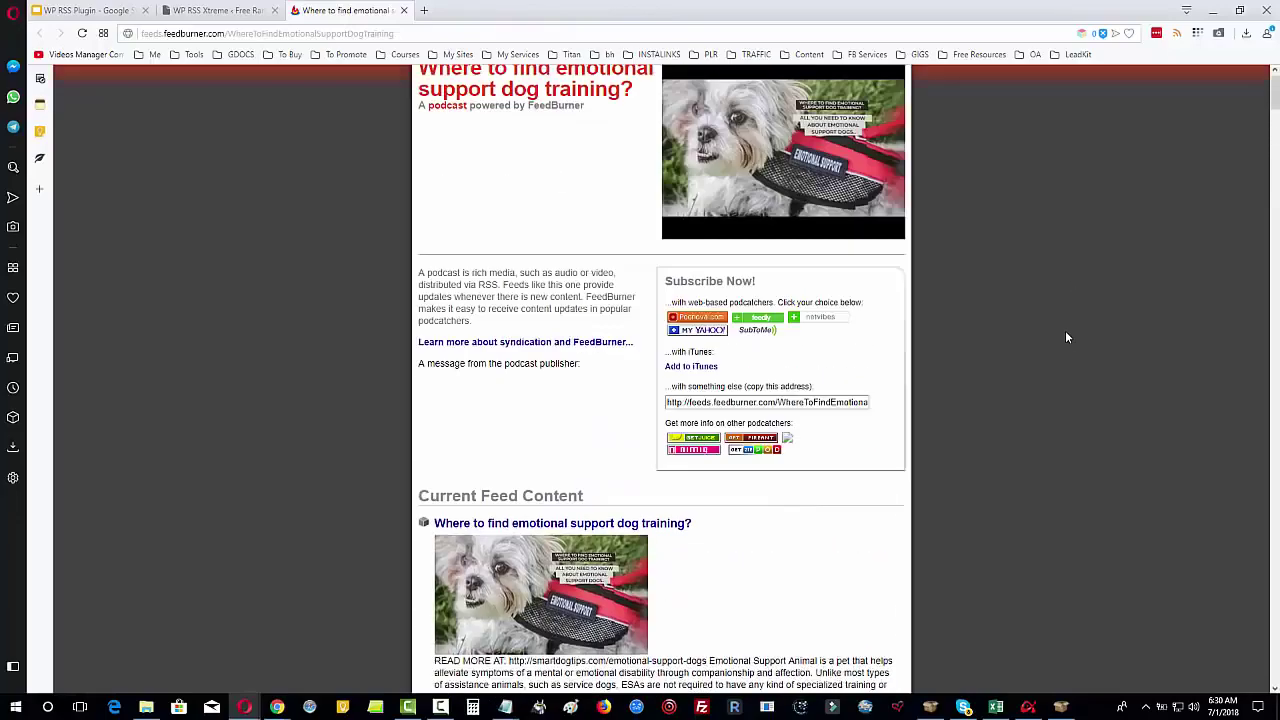
scroll(1066, 330, down, 1)
scroll(1066, 330, up, 1)
scroll(586, 294, down, 3)
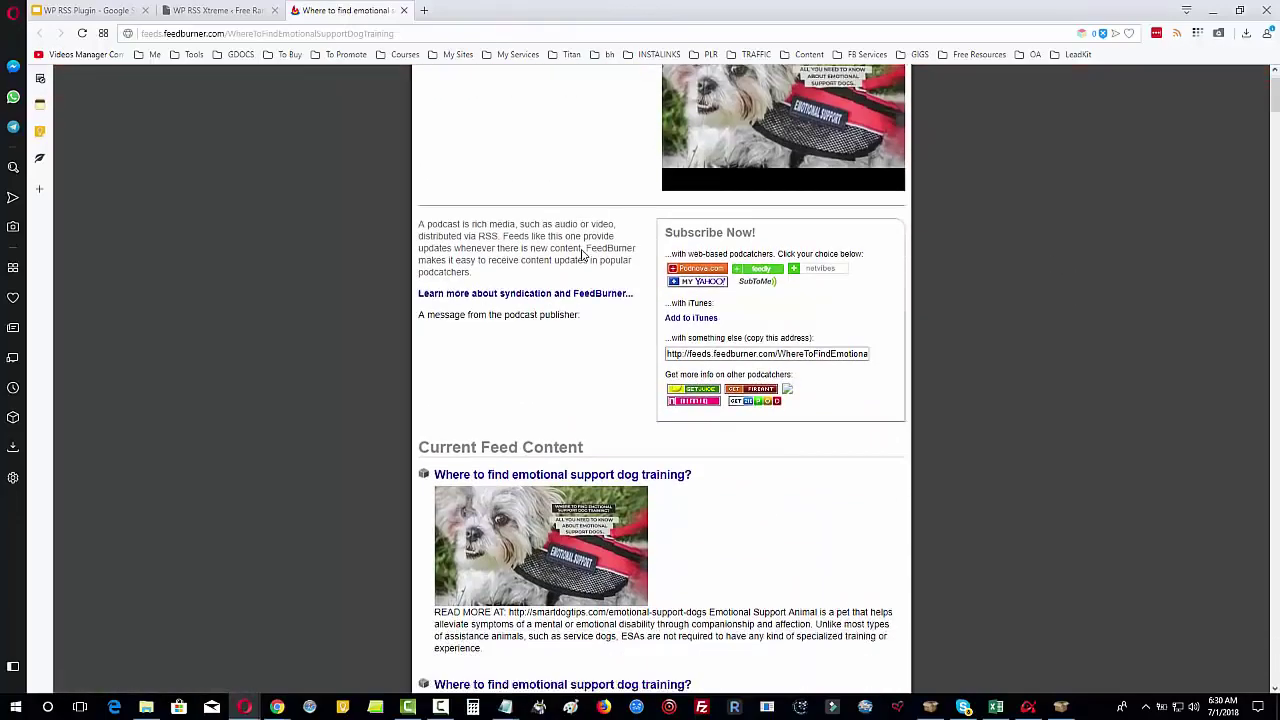
scroll(686, 387, down, 3)
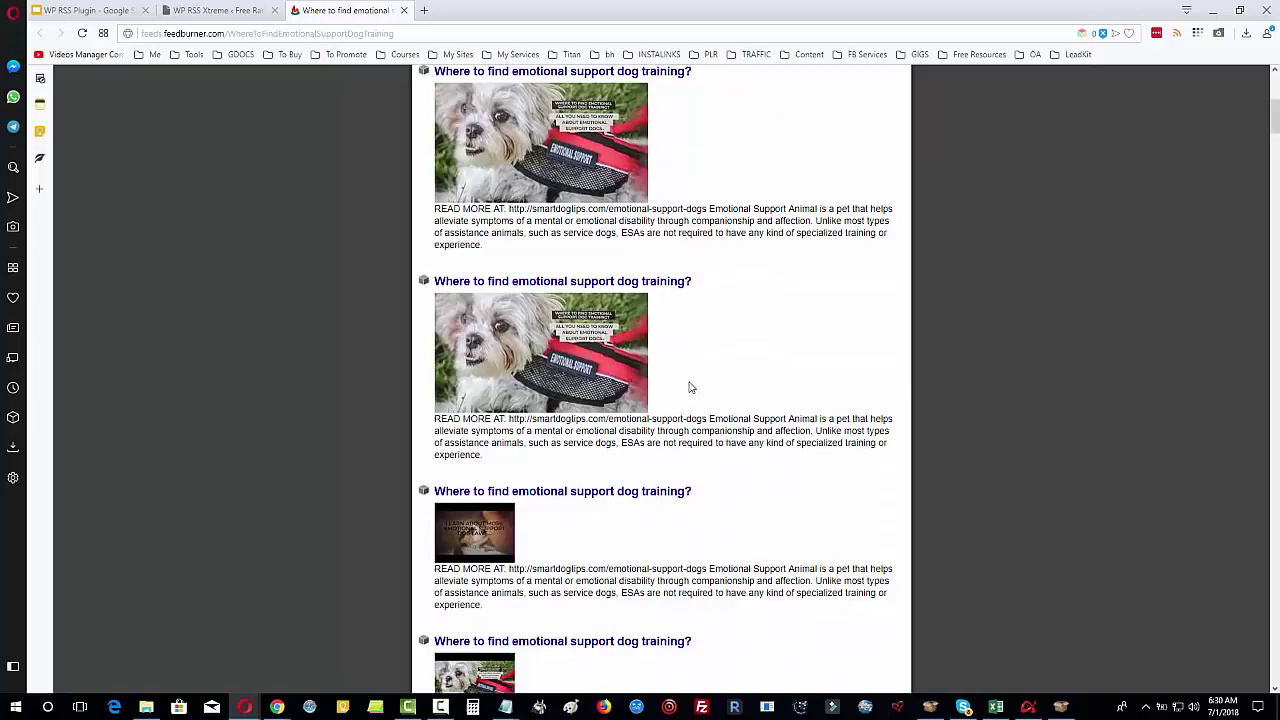
scroll(700, 366, down, 3)
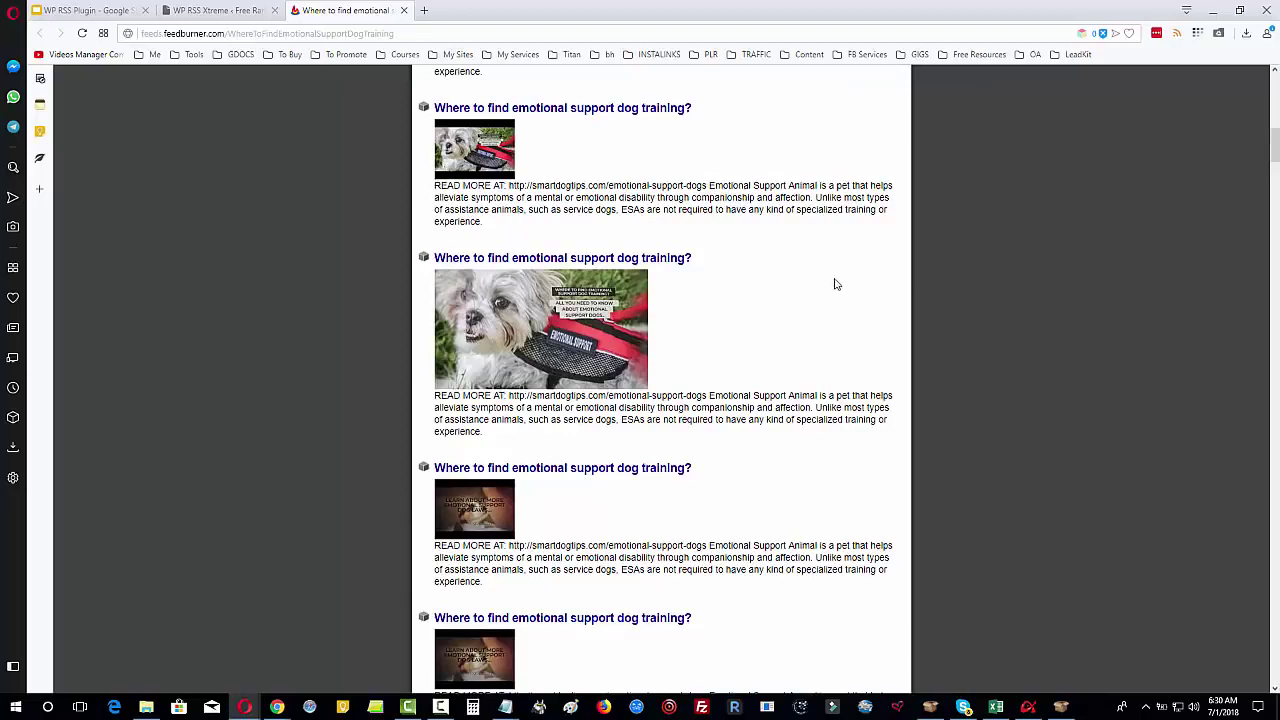
scroll(857, 443, down, 5)
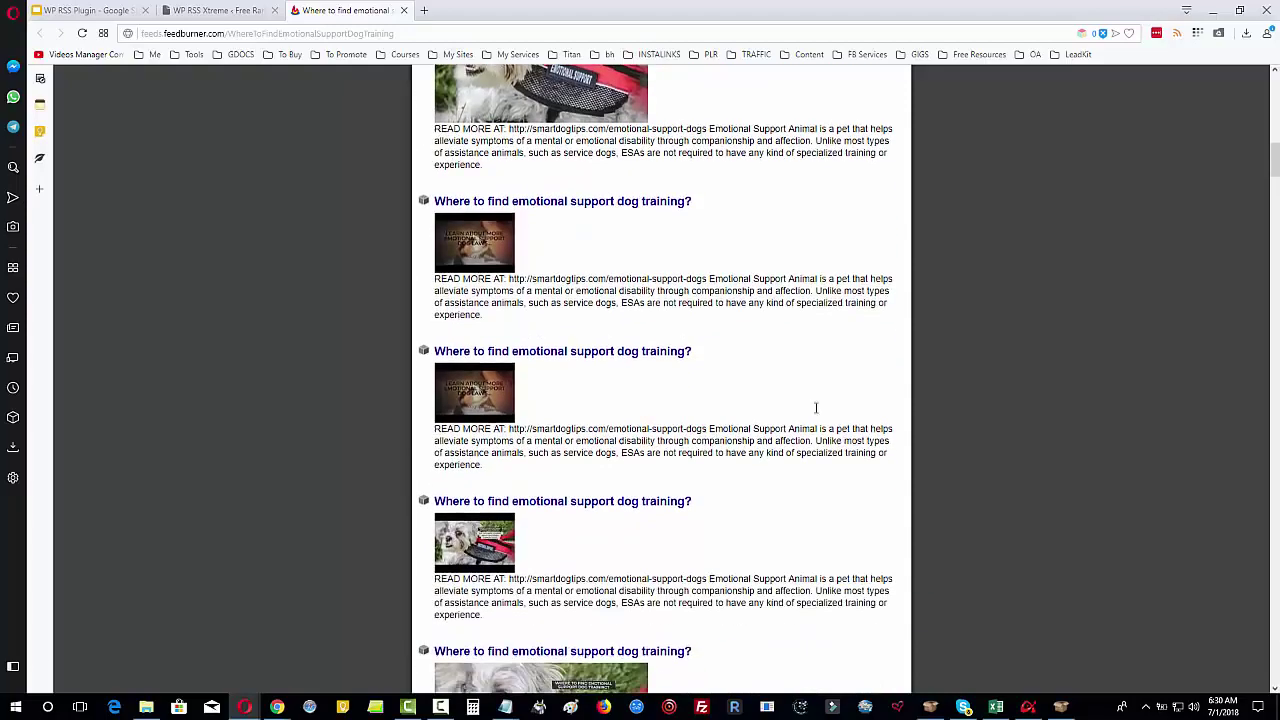
scroll(647, 300, down, 5)
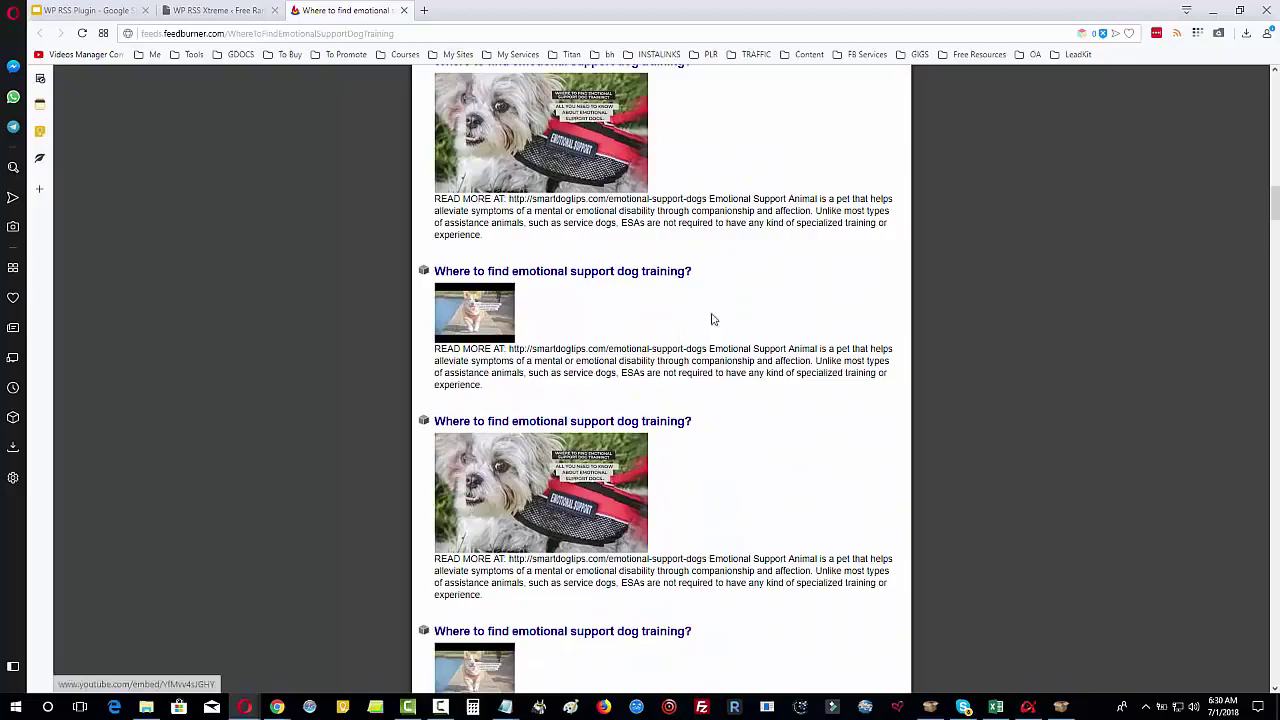
scroll(740, 350, down, 2)
scroll(768, 360, down, 4)
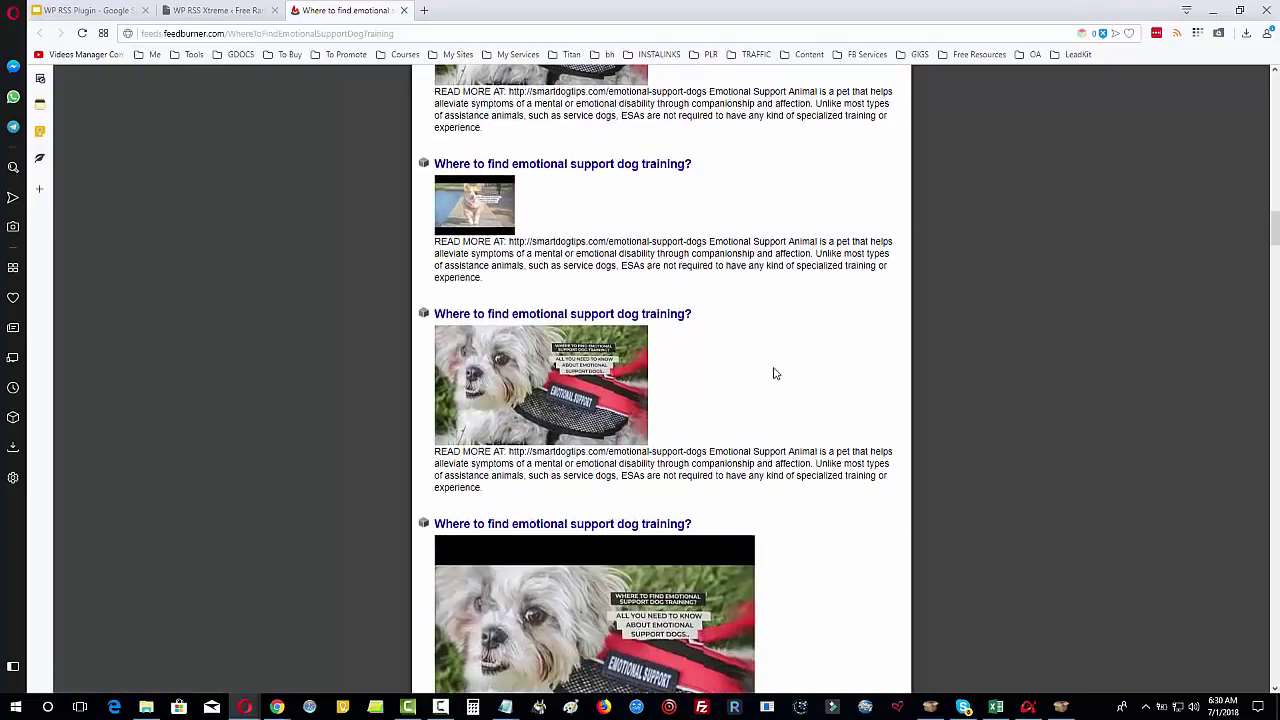
scroll(826, 465, down, 8)
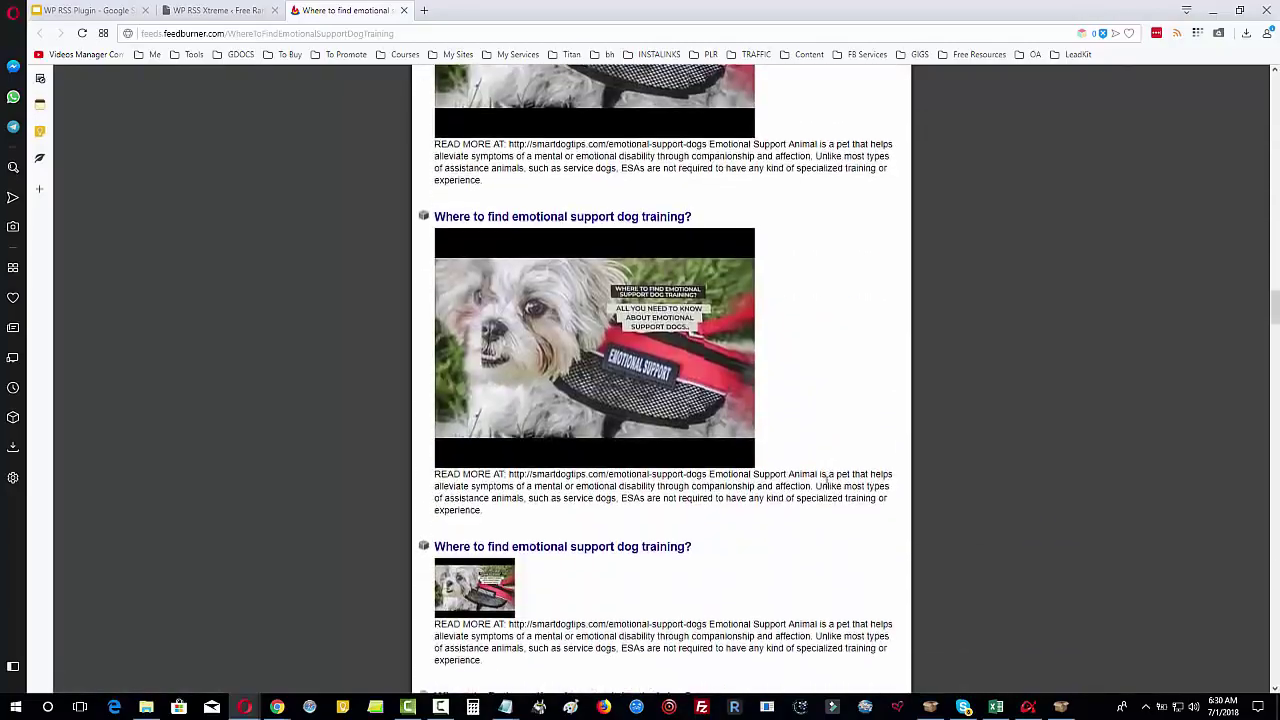
scroll(830, 495, down, 10)
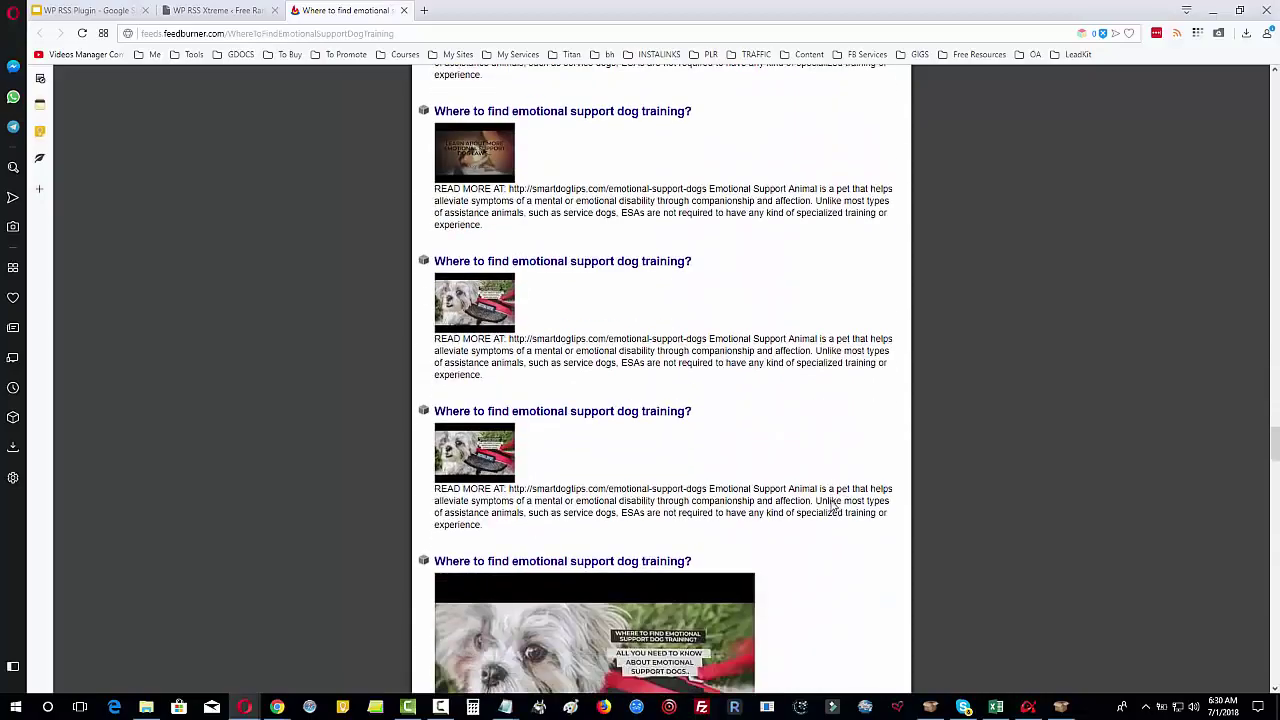
scroll(830, 500, down, 10)
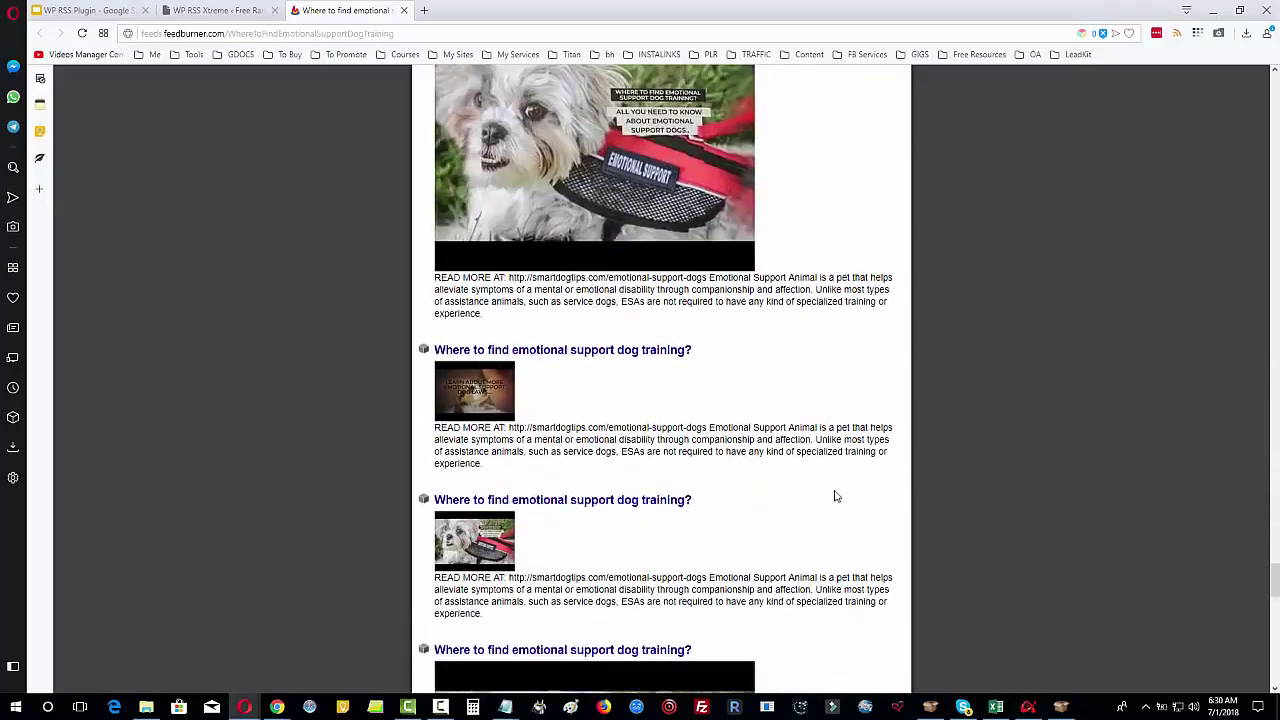
scroll(836, 494, down, 3)
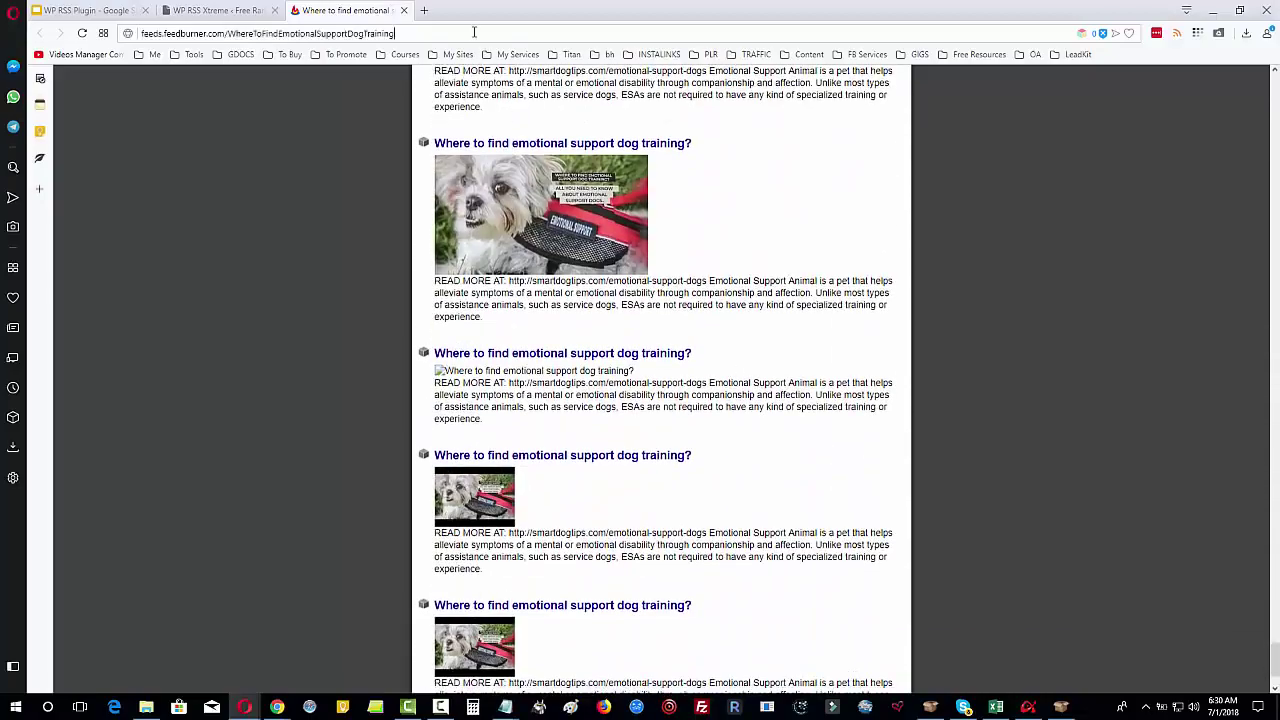
click(474, 32)
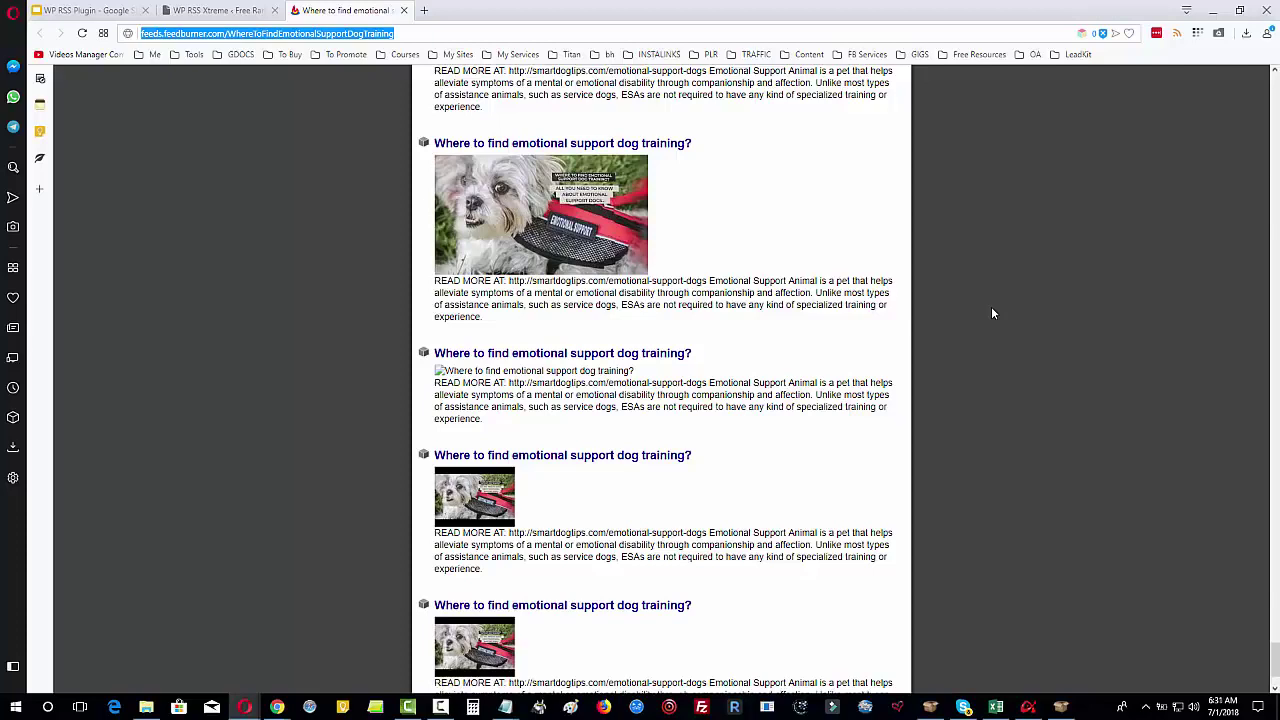
scroll(1010, 450, down, 5)
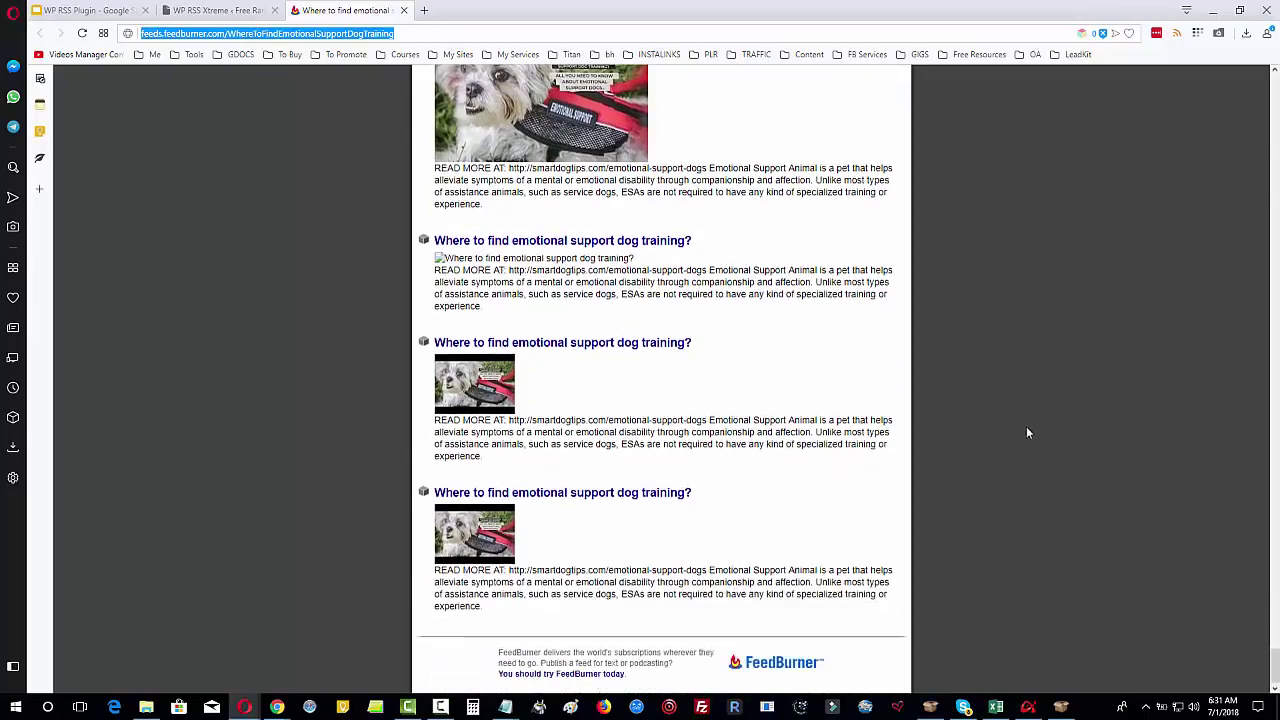
scroll(1048, 444, down, 5)
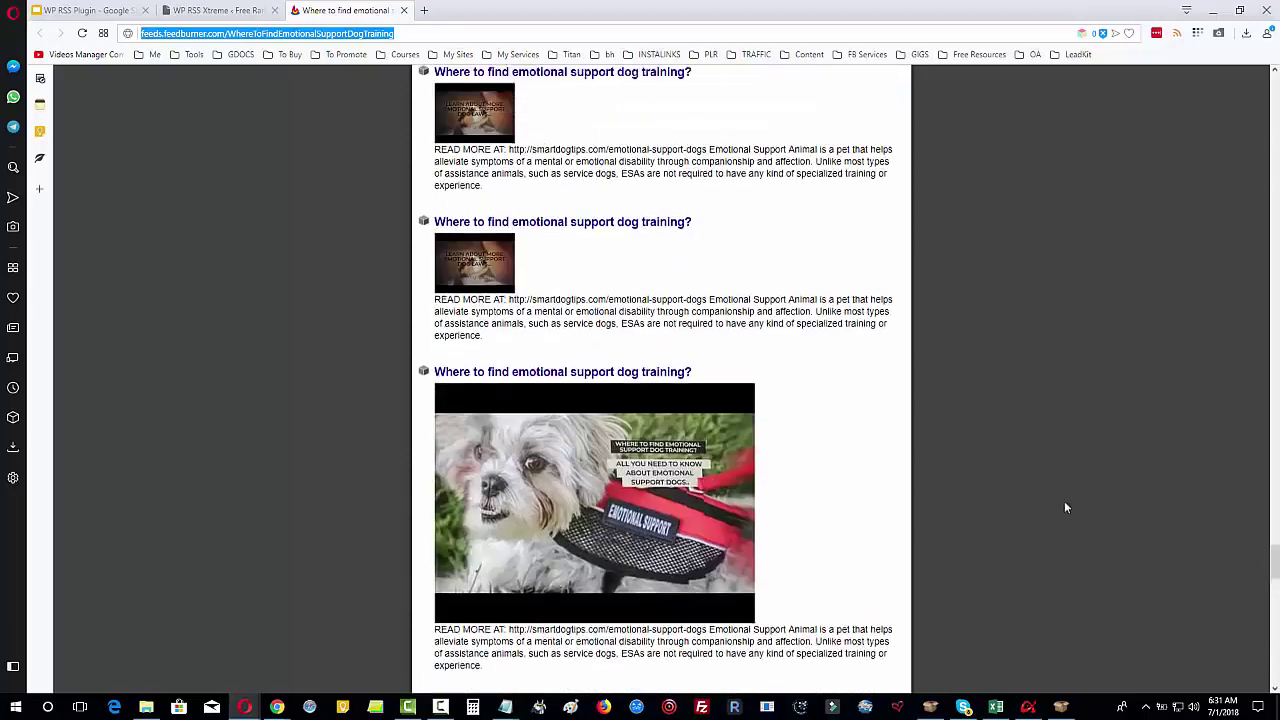
drag(1275, 545, 1275, 85)
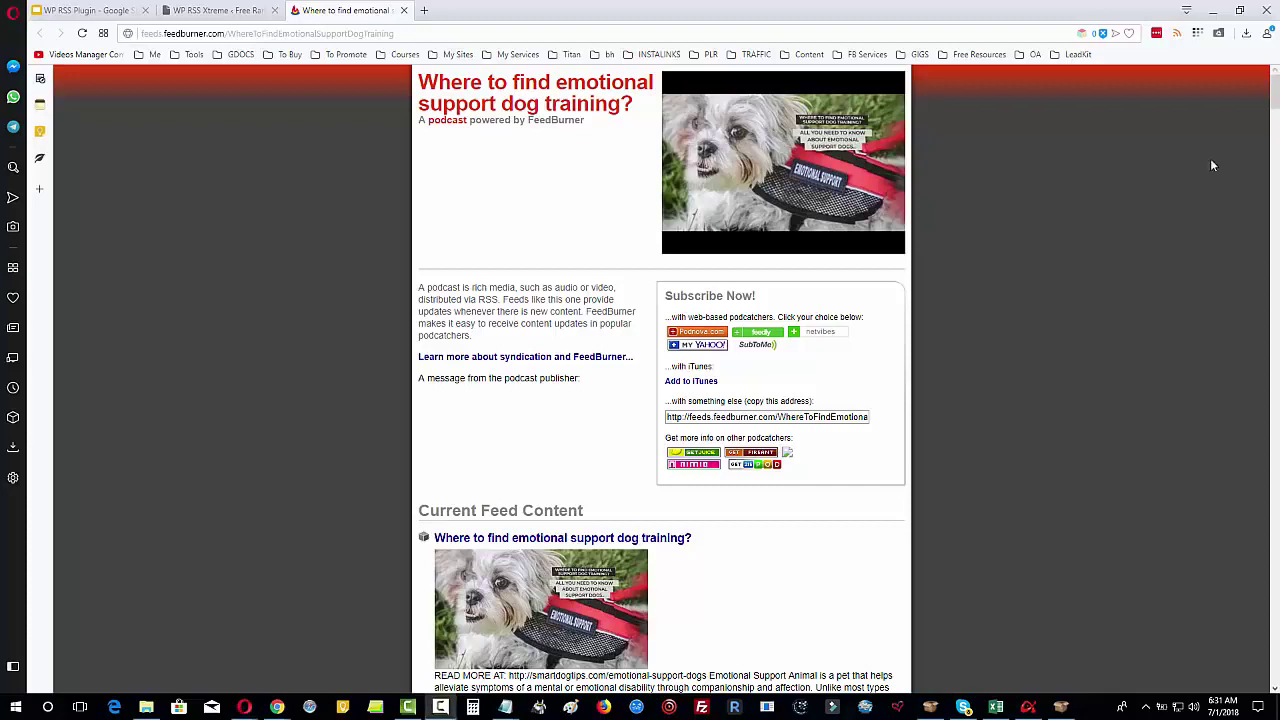
Reload the WP RSS Xtreme admin page and review its list of category and campaign RSS URLs.
click(193, 12)
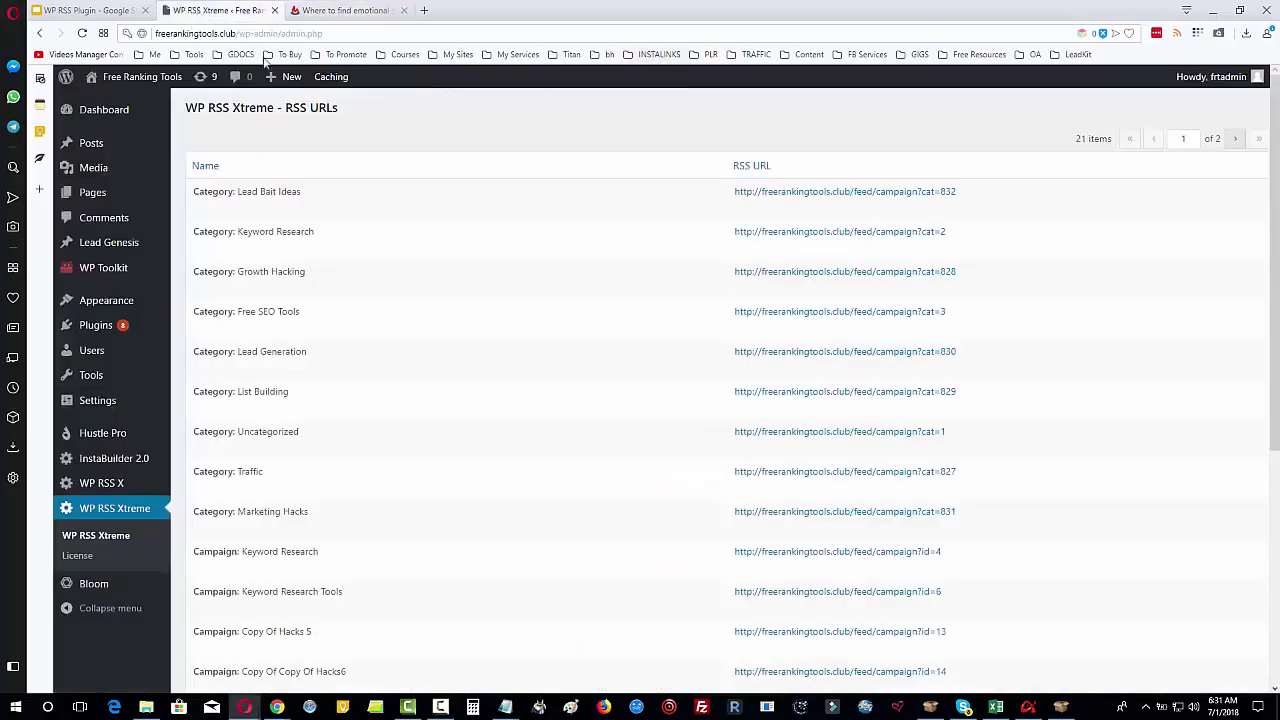
click(82, 33)
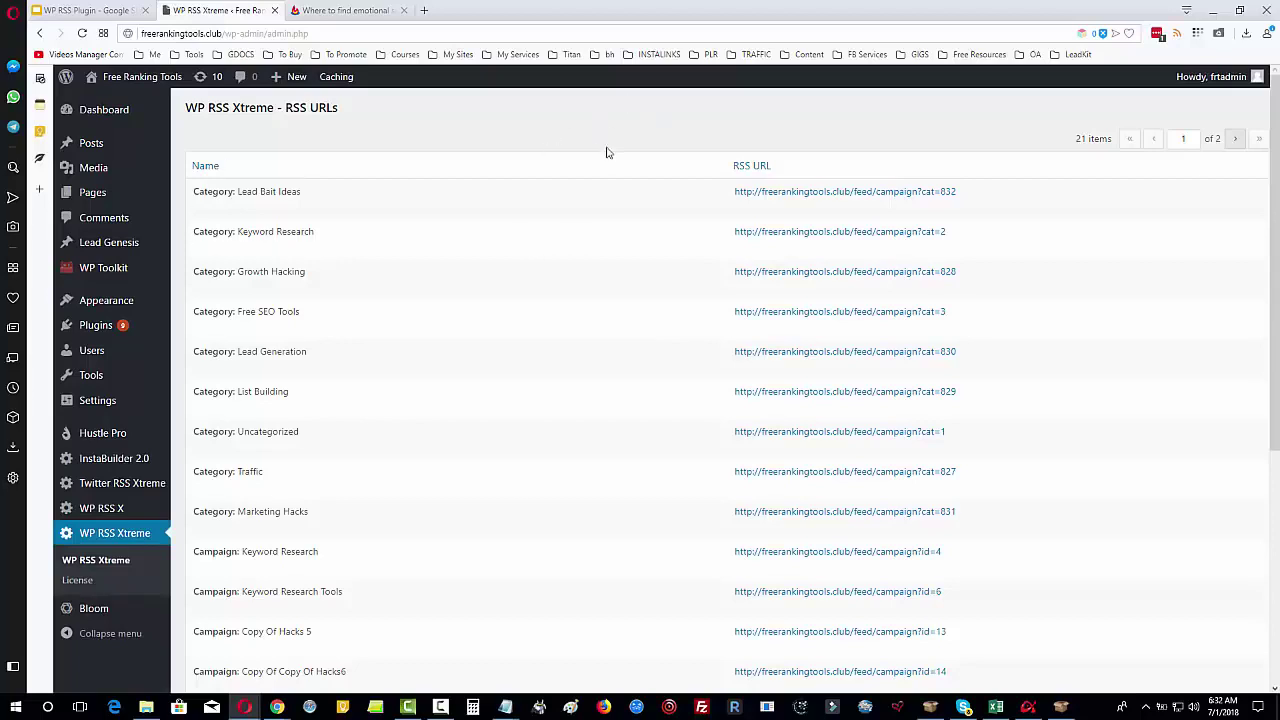
scroll(470, 470, down, 3)
scroll(489, 513, up, 3)
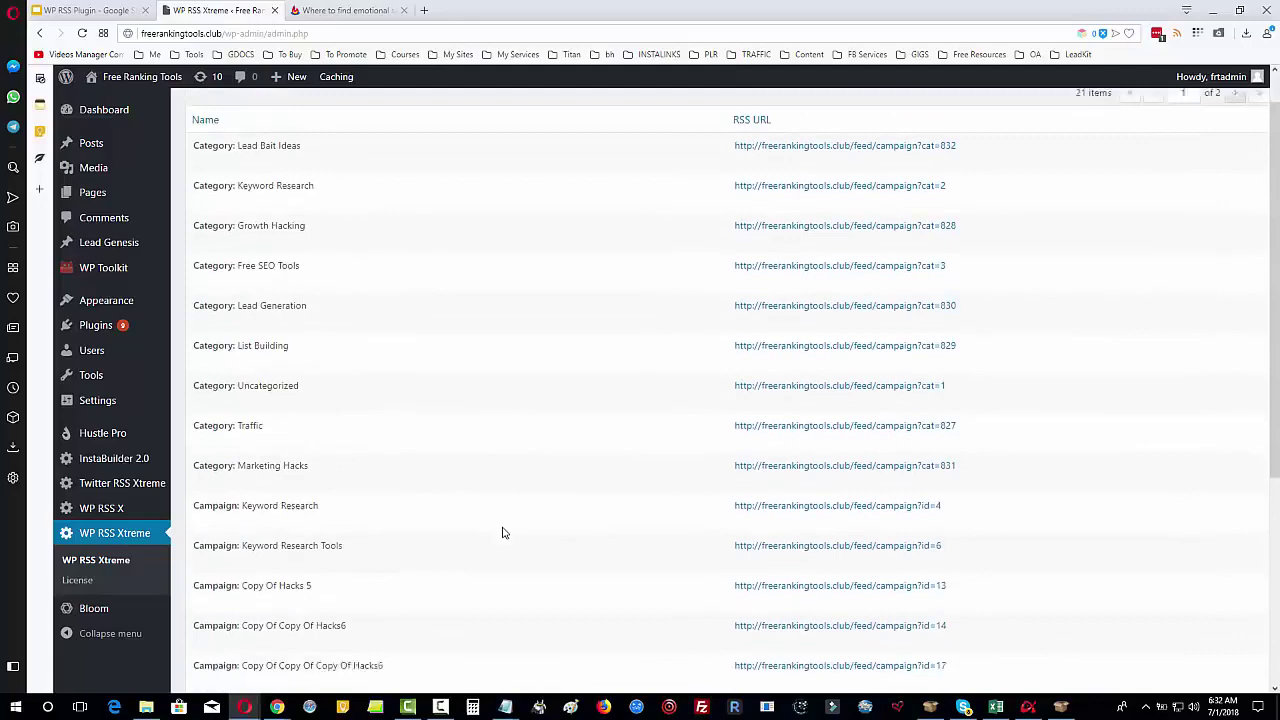
scroll(389, 629, down, 3)
scroll(414, 631, down, 2)
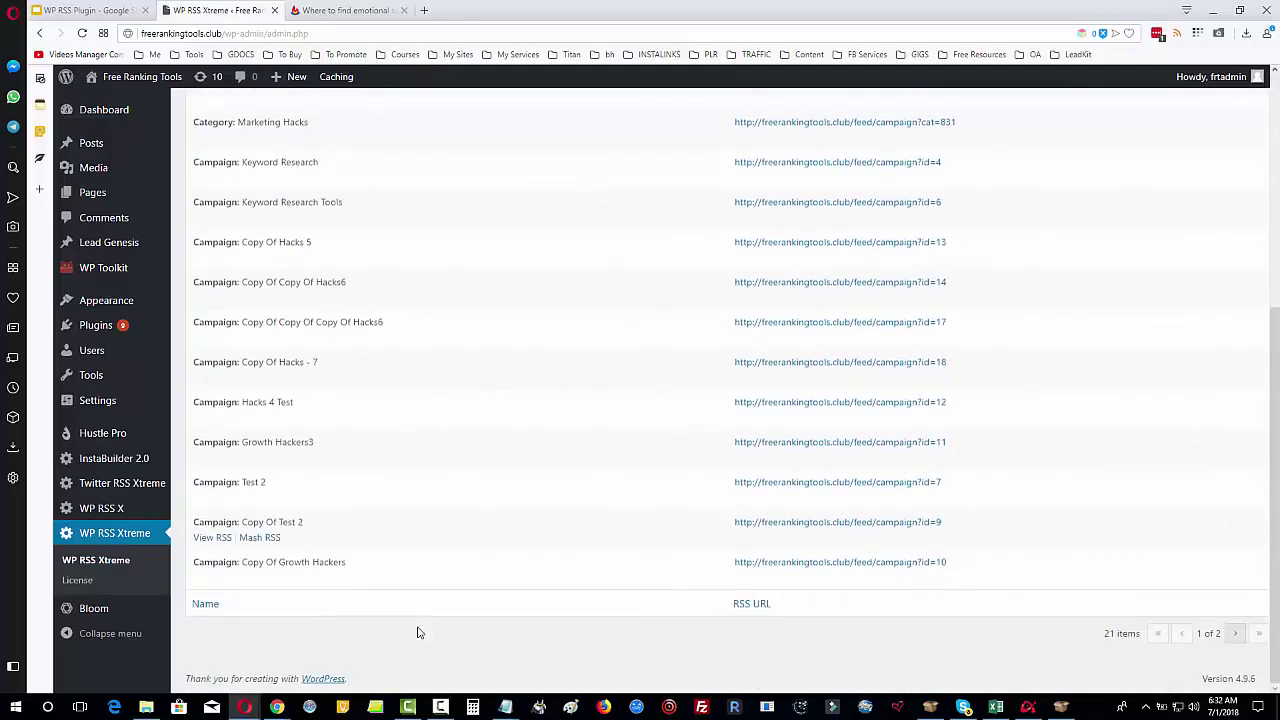
scroll(414, 620, up, 4)
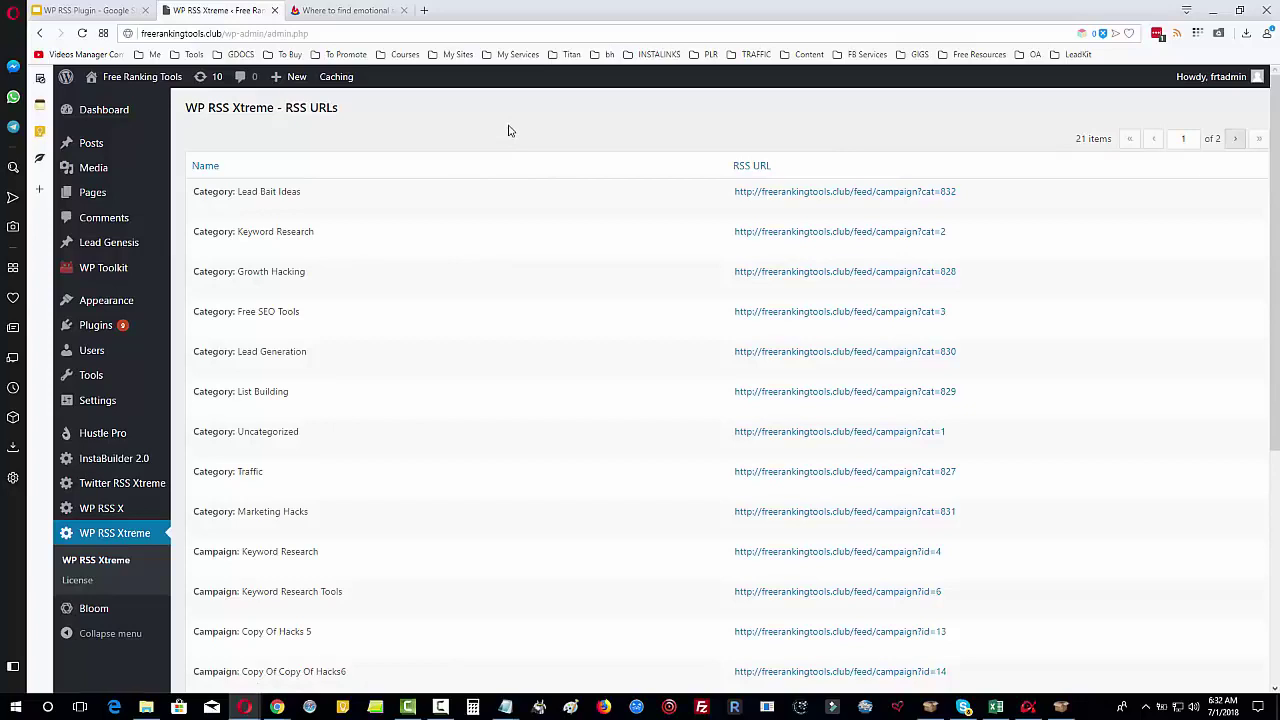
View the RSS feed of the Lead Bait Ideas category and look through its recent posts.
mouse_move(215, 193)
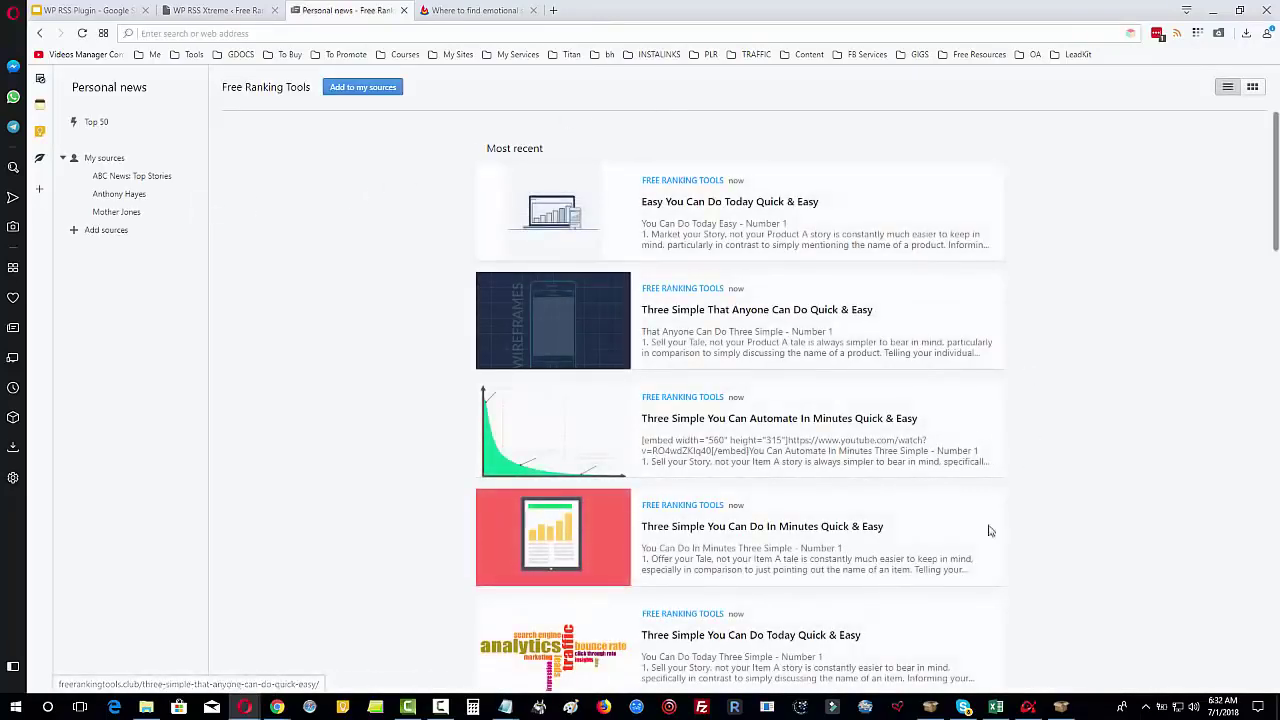
scroll(995, 440, down, 3)
scroll(1010, 446, up, 3)
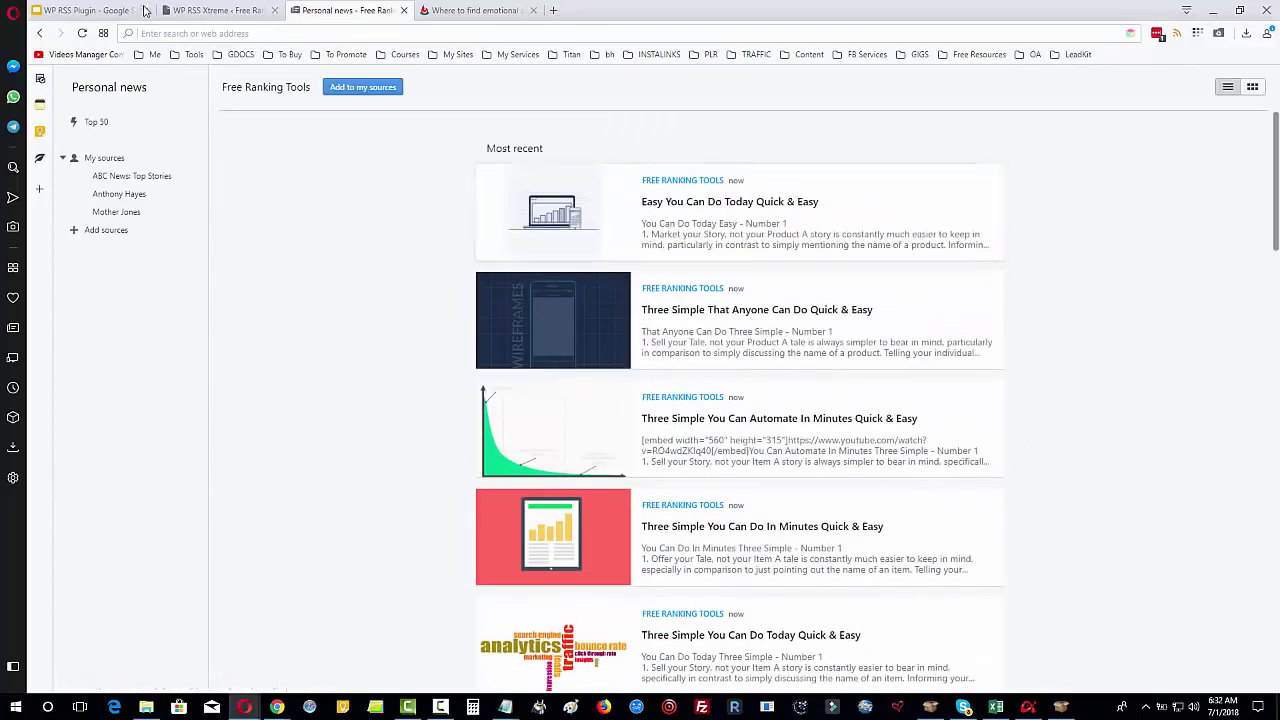
Start mashing the Lead Bait Ideas category feed in WP RSS Xtreme and begin its list of feed URLs.
click(216, 11)
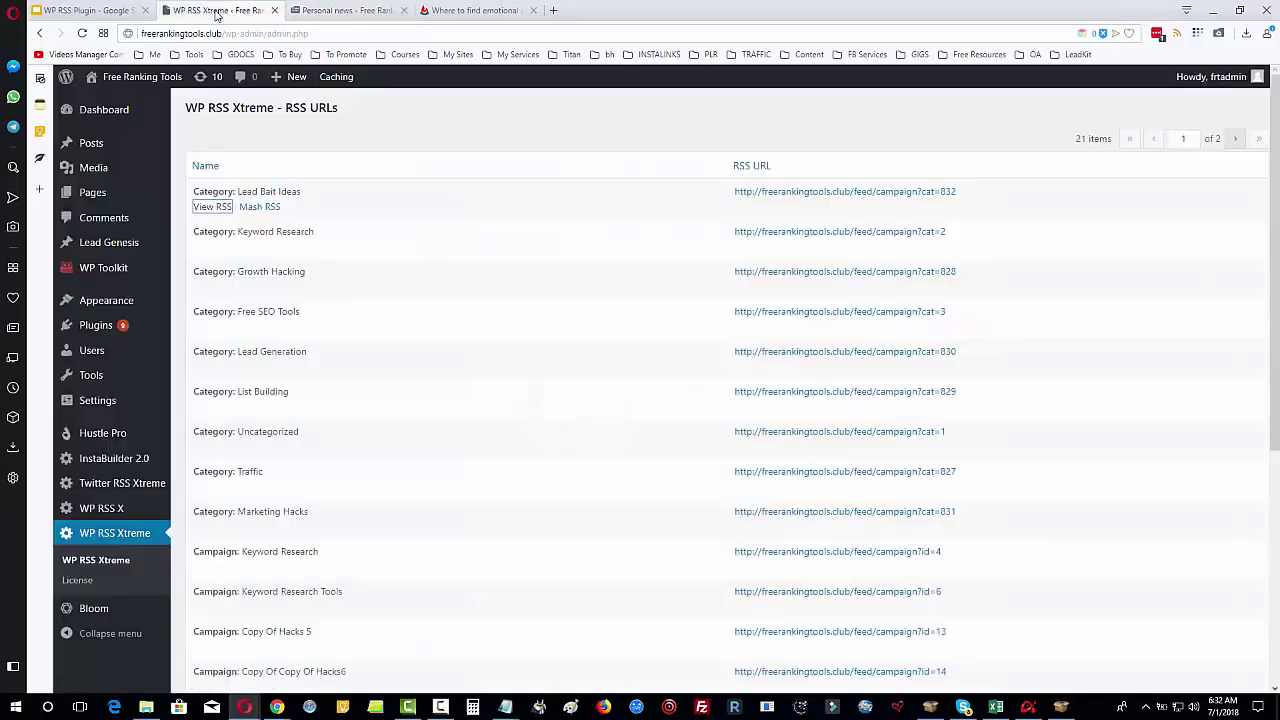
click(261, 208)
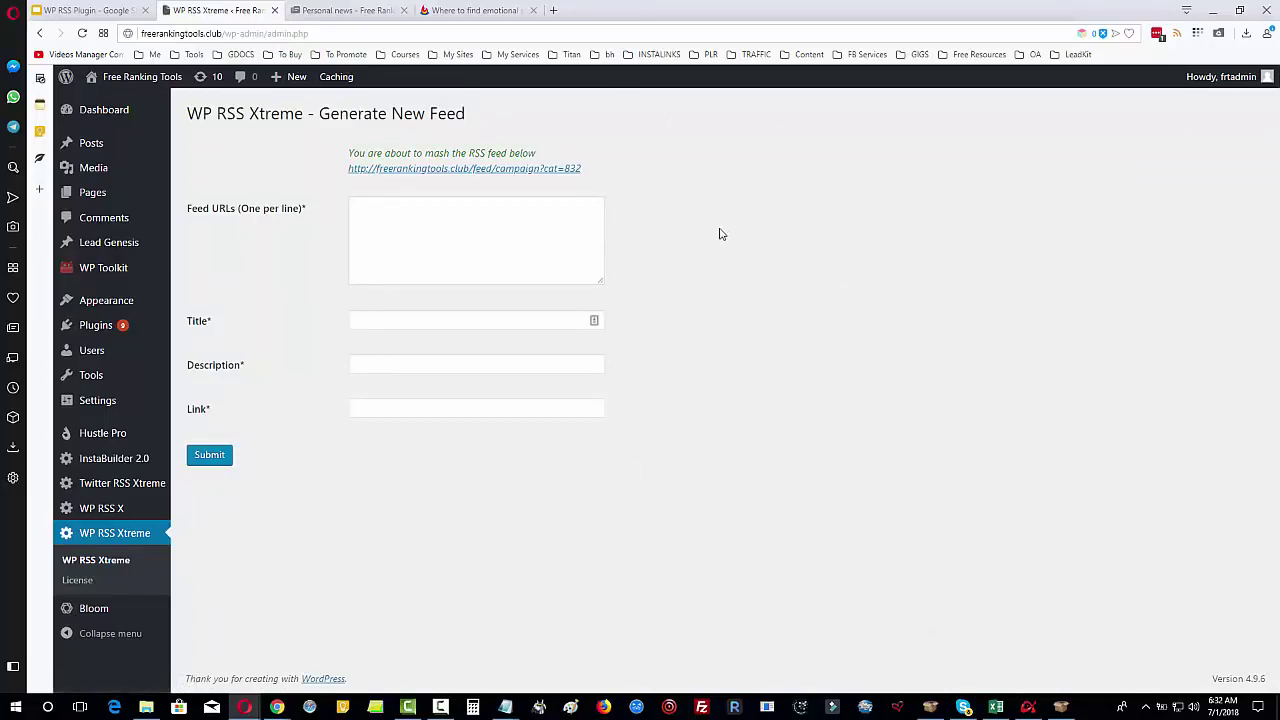
click(455, 216)
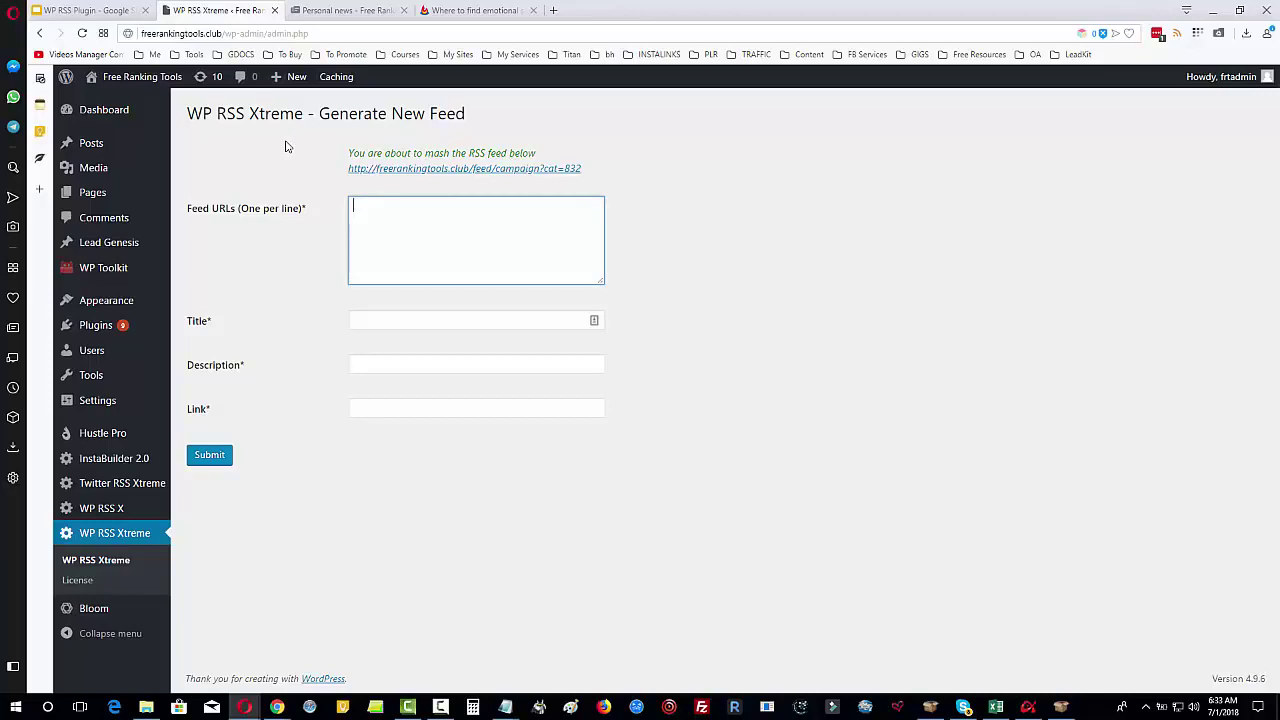
click(426, 213)
Open backlinko.com in a new browser tab.
click(553, 11)
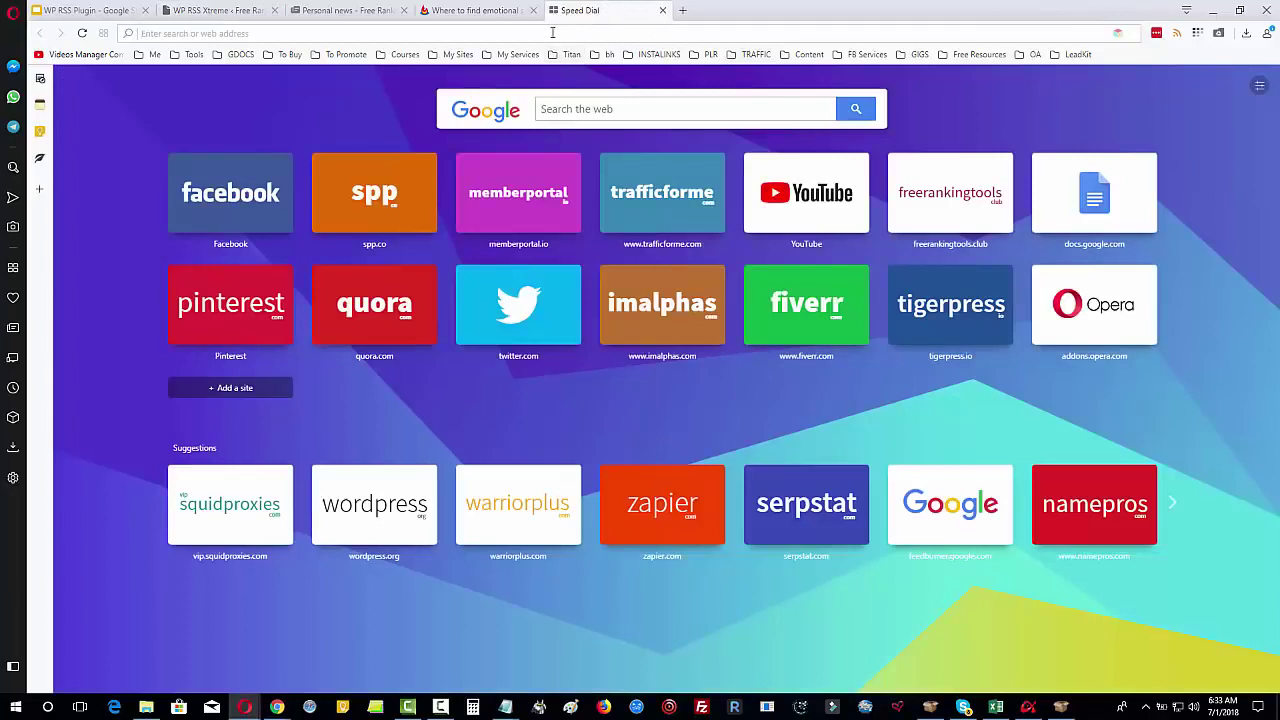
text(backlinko)
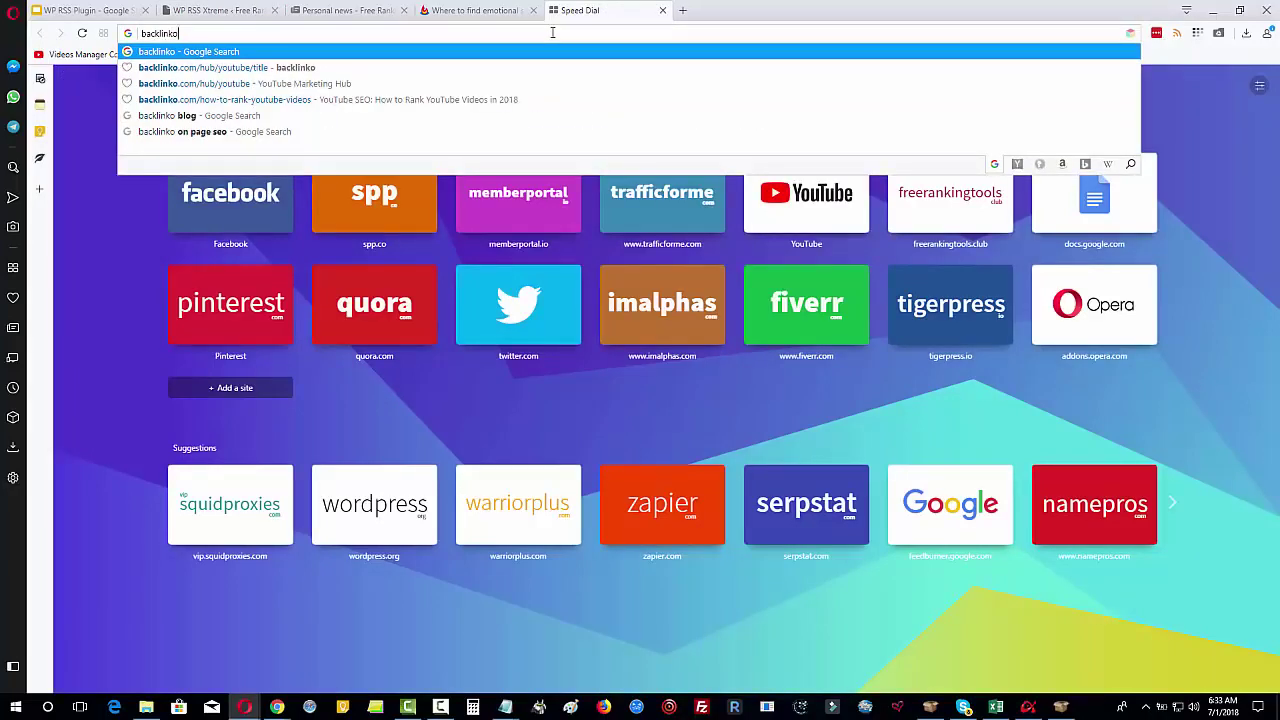
text(.com)
key(Return)
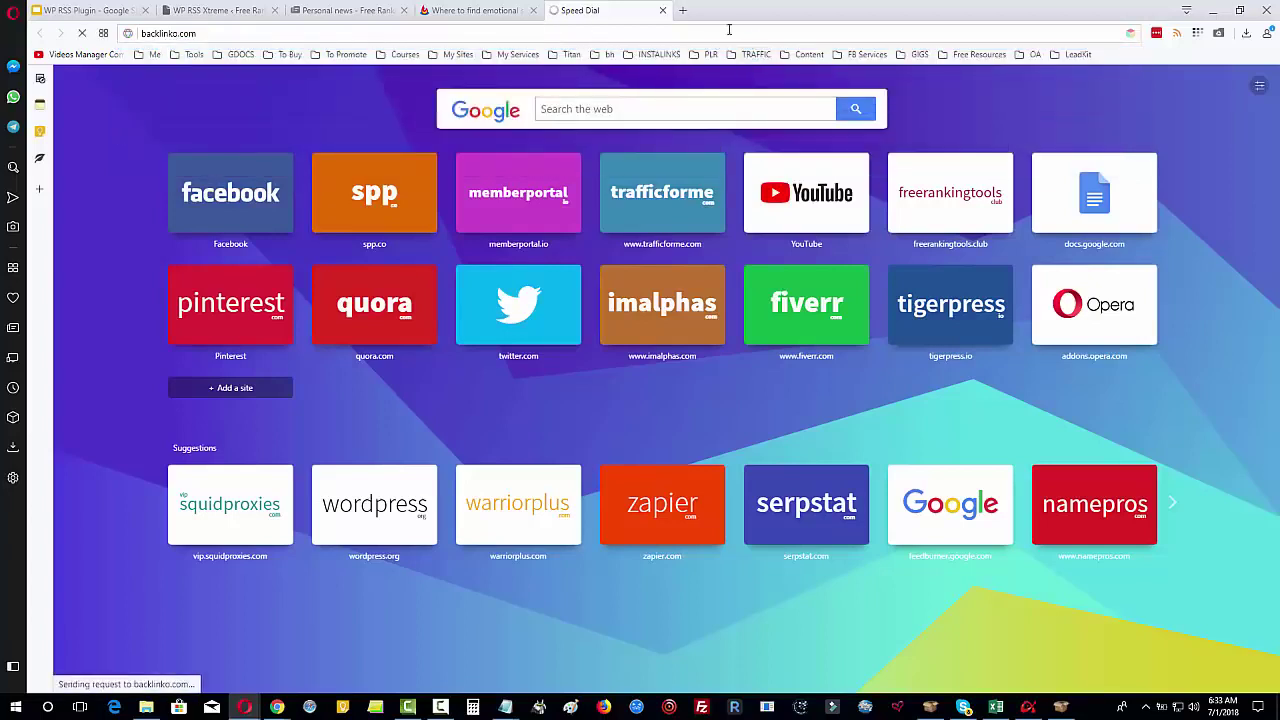
Begin entering the Search Engine Land address in another new browser tab.
key(ctrl+t)
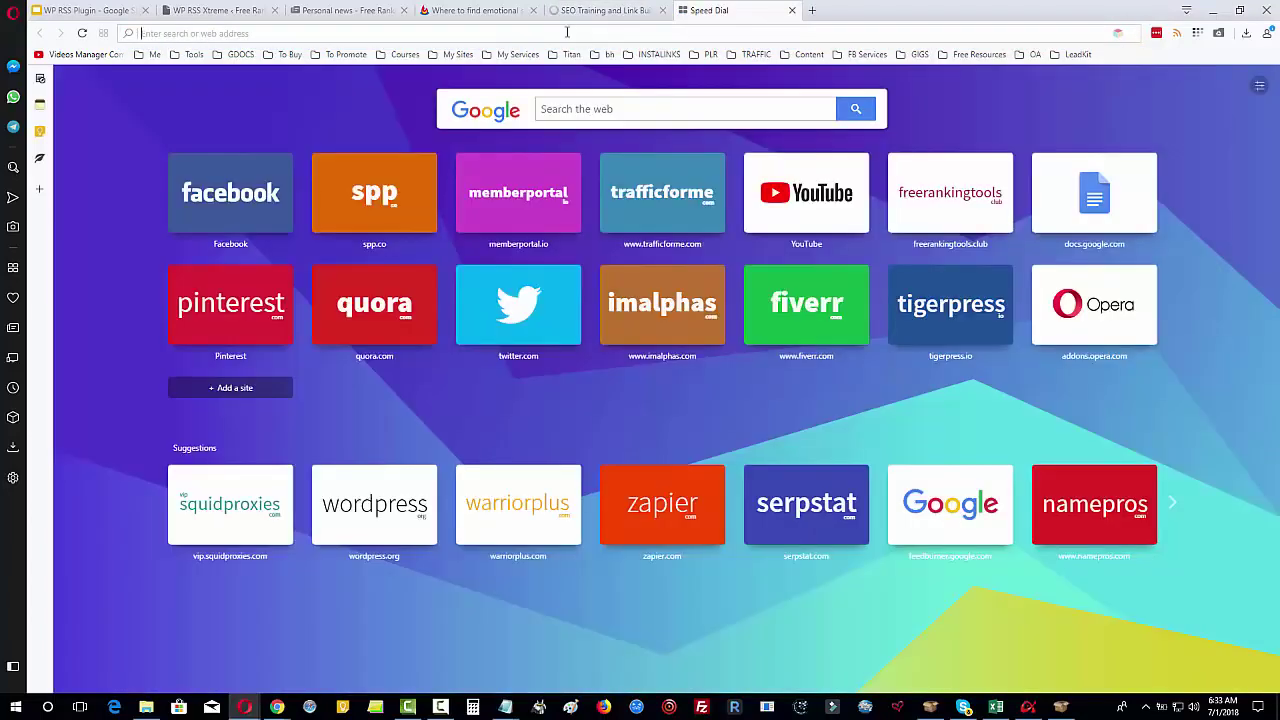
text(searcheng)
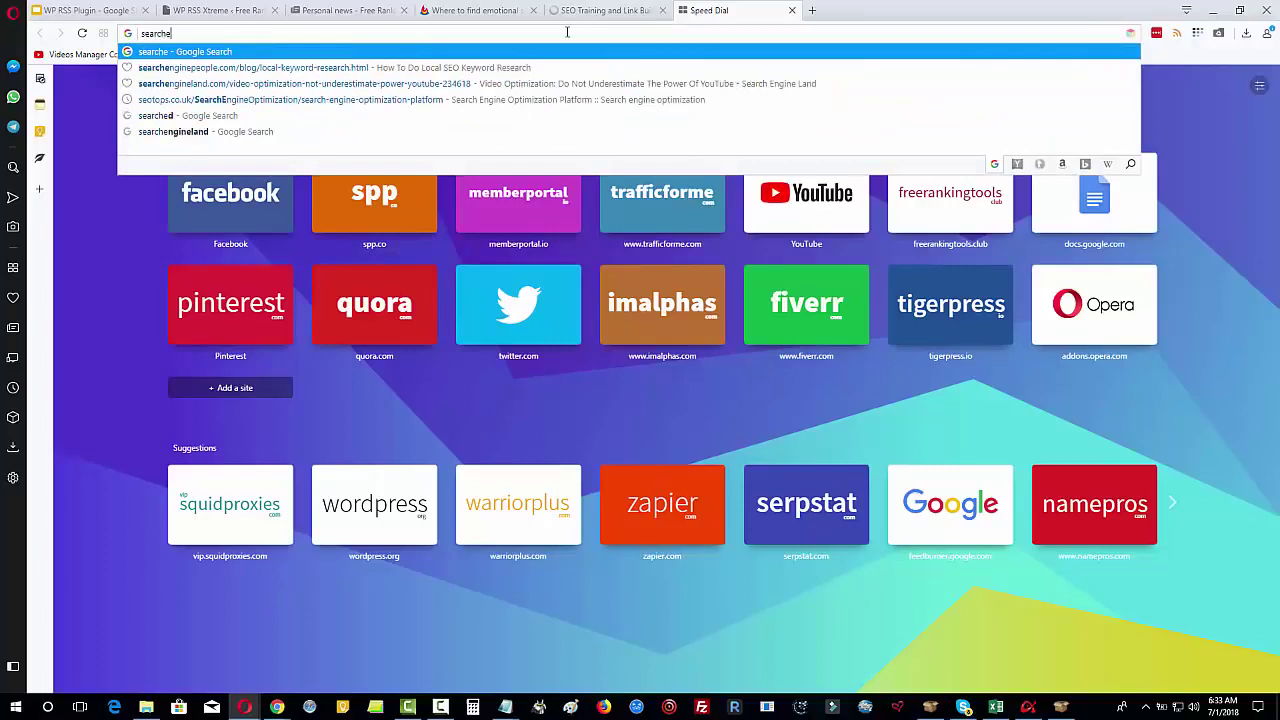
text(iinelan)
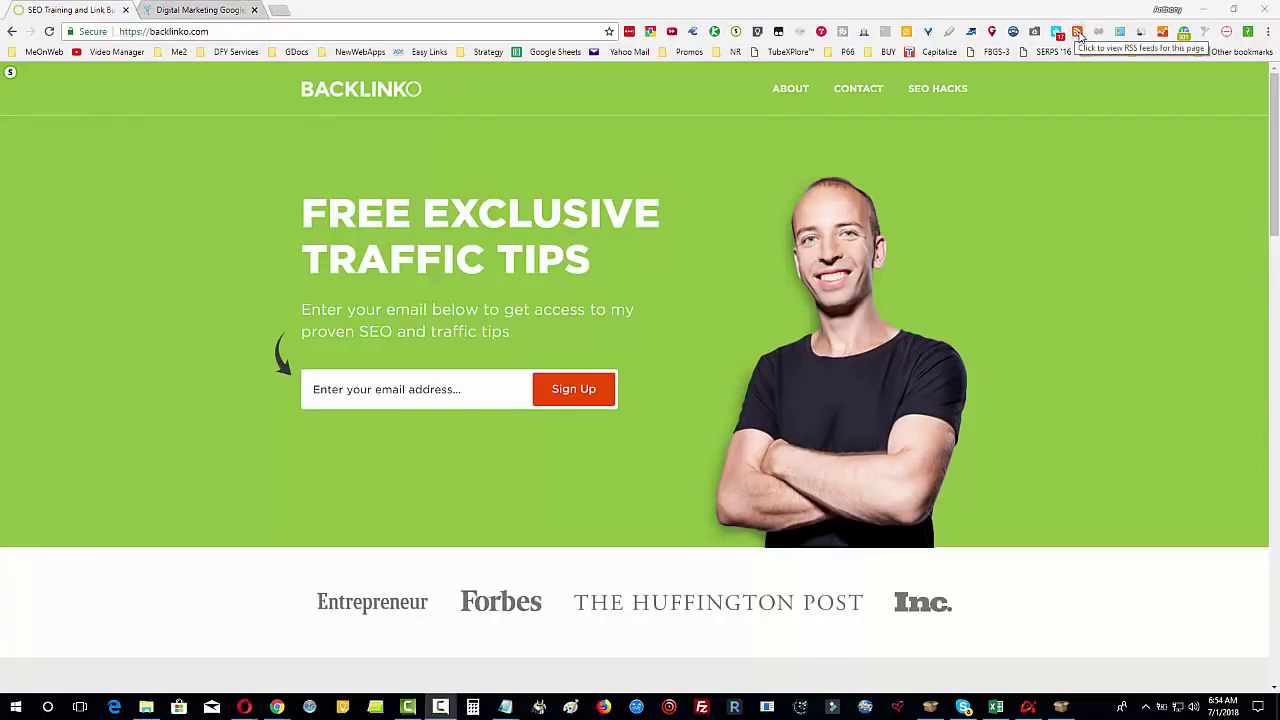
In Chrome, check the Backlinko homepage for RSS feeds with the Get RSS Feeds URLs extension.
click(1078, 35)
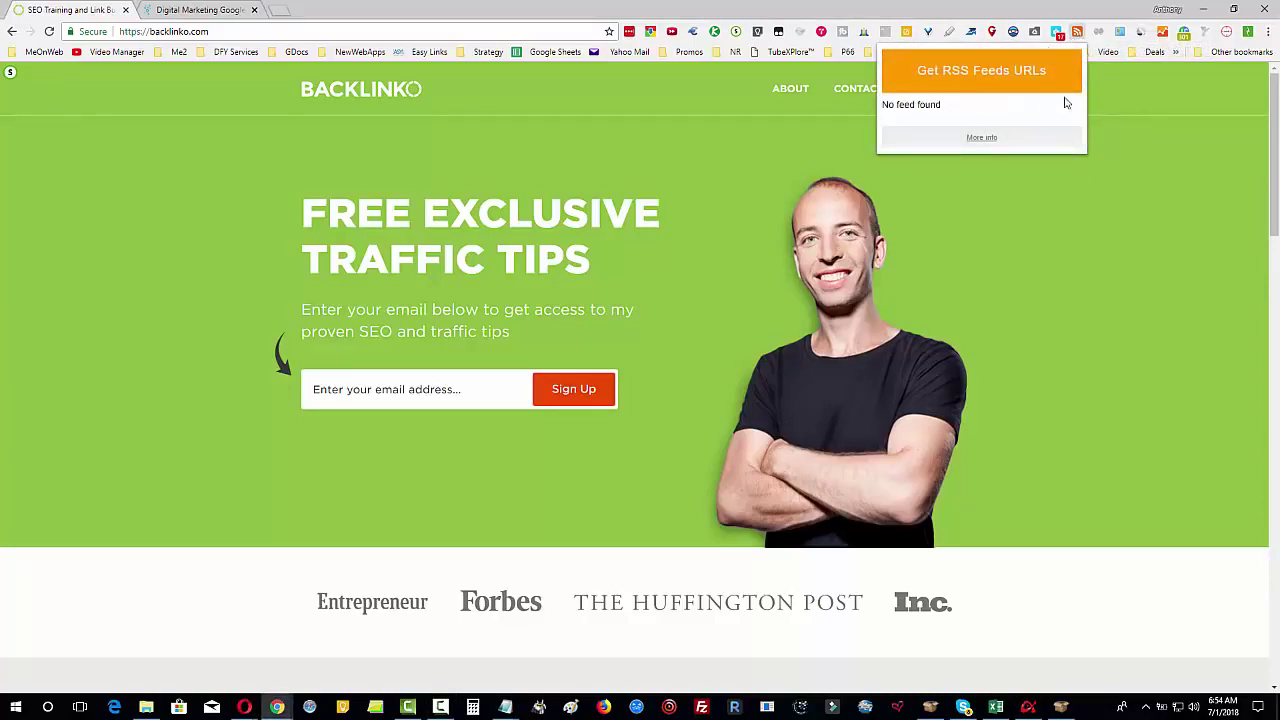
click(1047, 224)
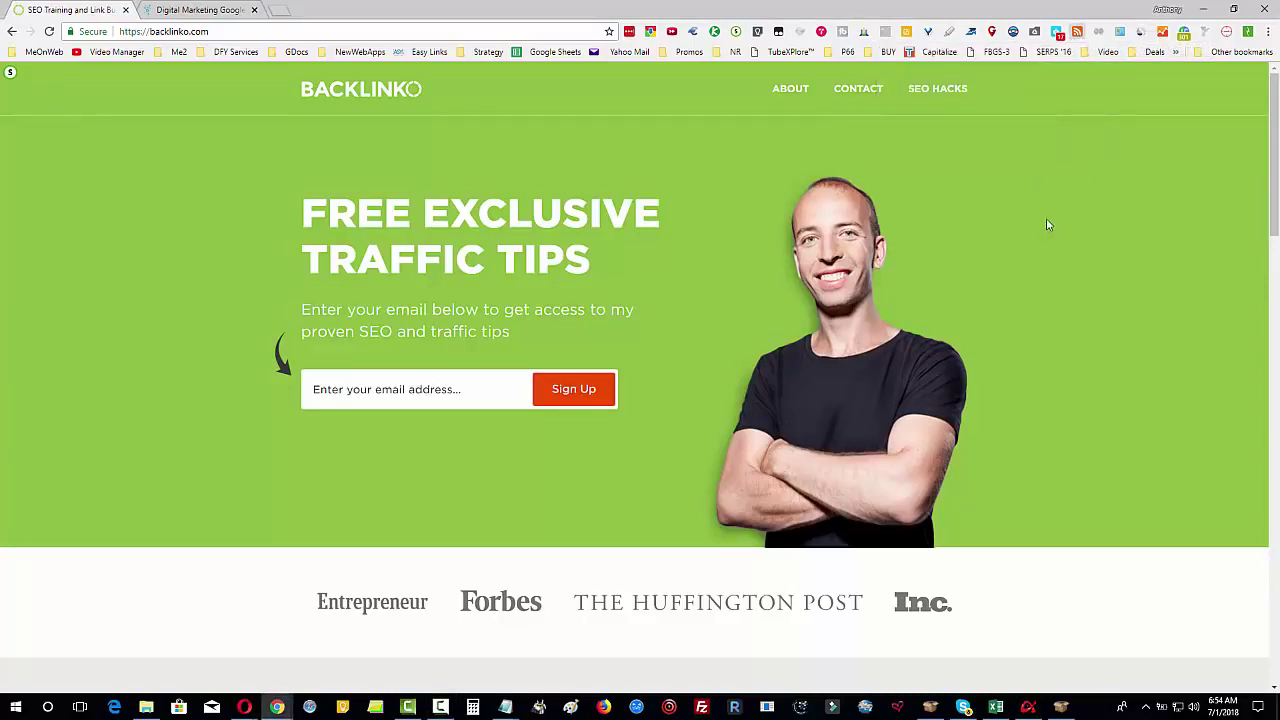
click(270, 34)
click(270, 34)
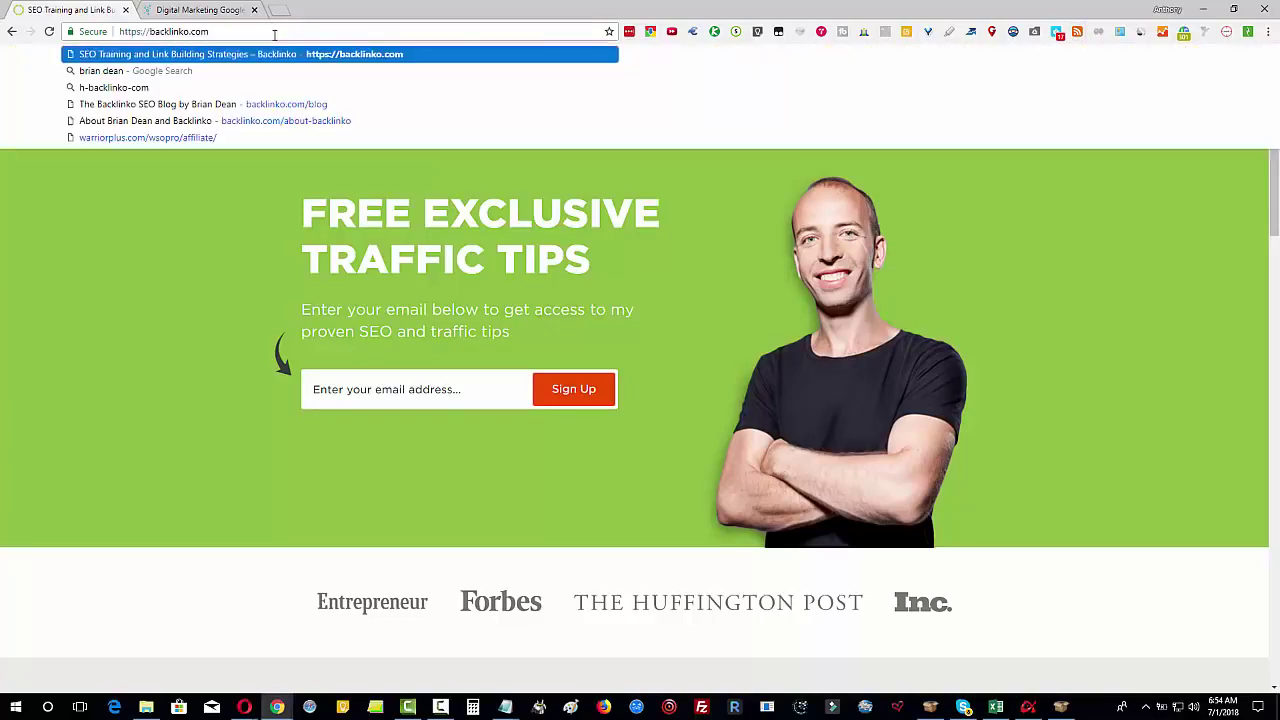
text(/)
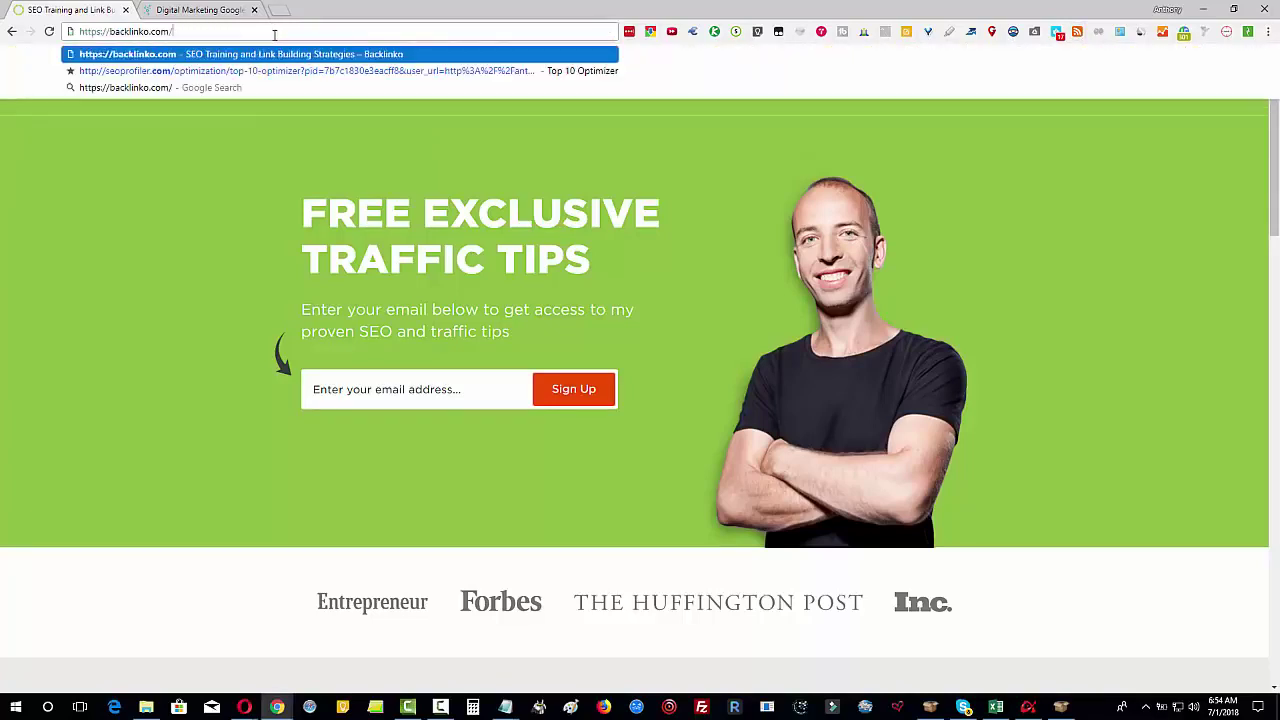
text(feed)
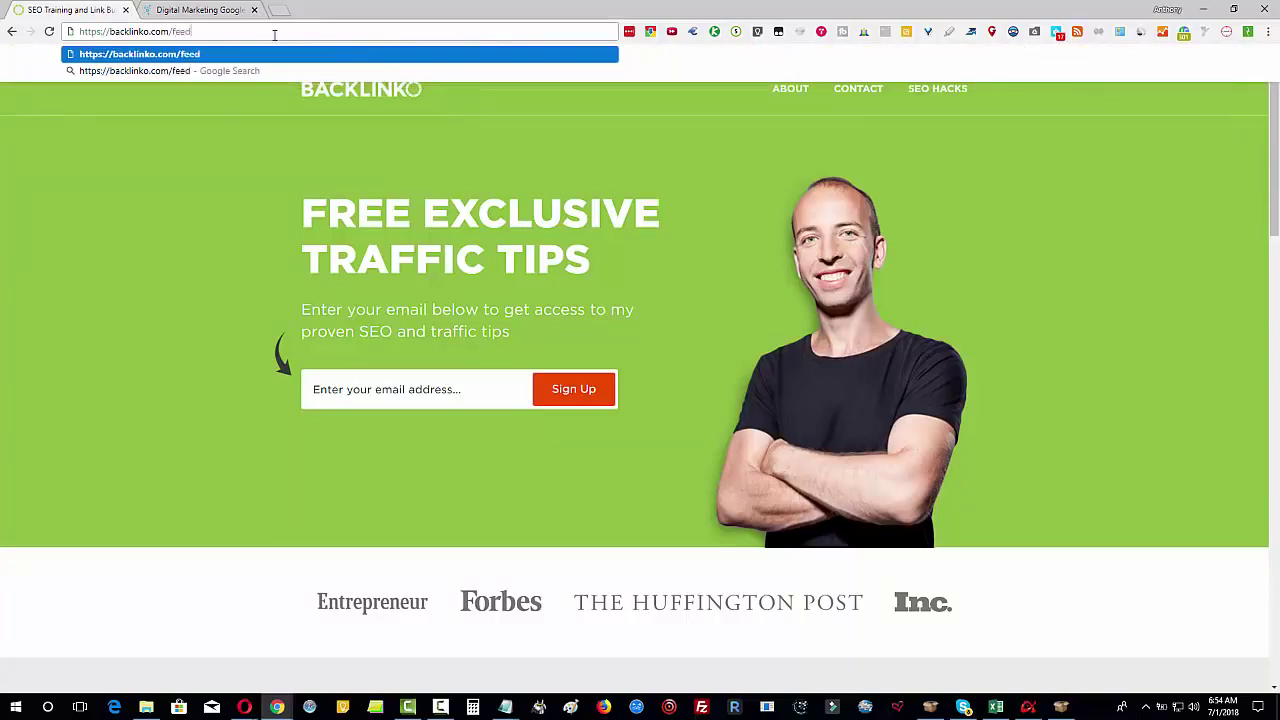
key(Return)
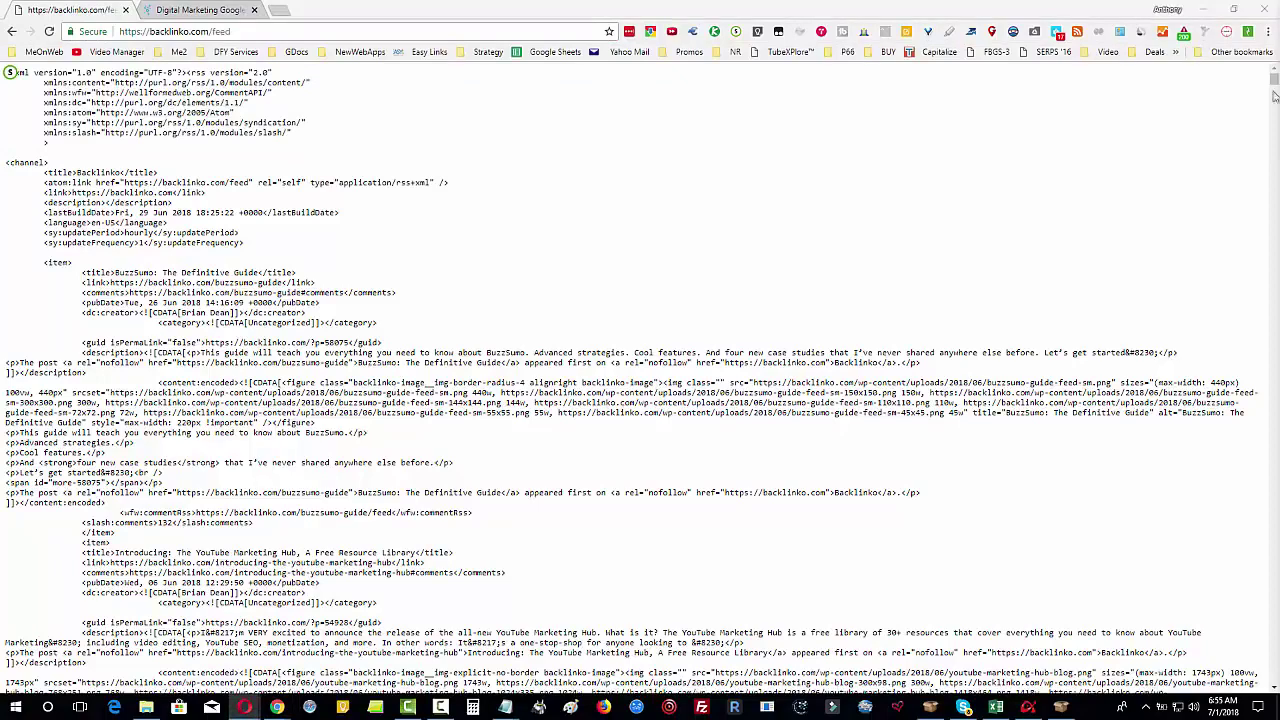
Open the Search Engine People Blog's FeedBurner feed with the RSS extension and look through its entries.
click(180, 10)
click(1077, 32)
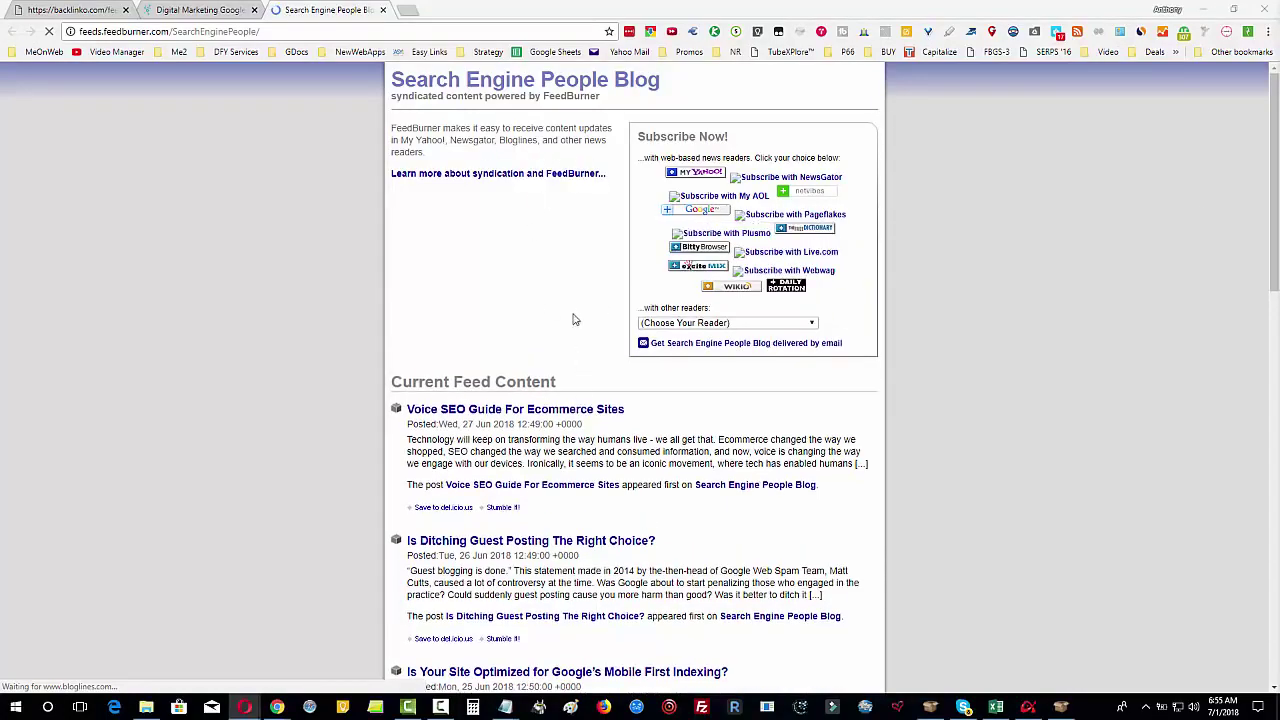
scroll(570, 330, down, 3)
scroll(590, 420, down, 6)
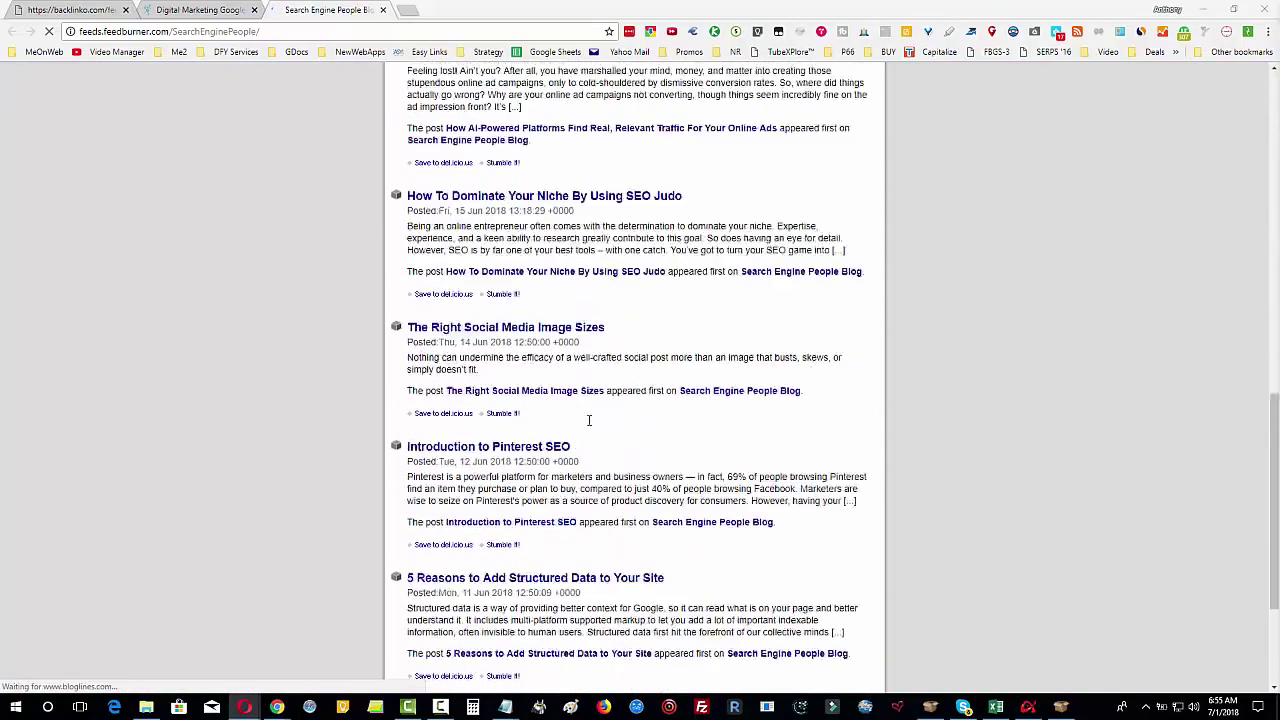
scroll(580, 435, up, 7)
scroll(577, 441, up, 2)
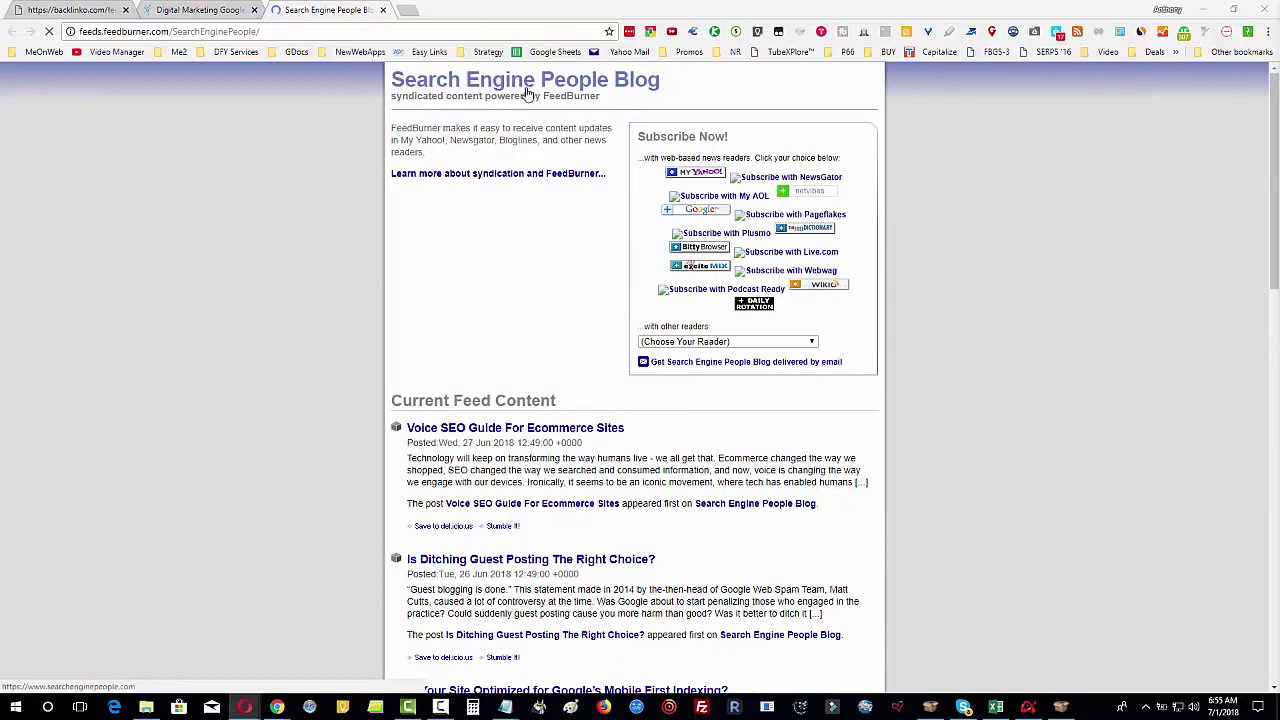
click(80, 10)
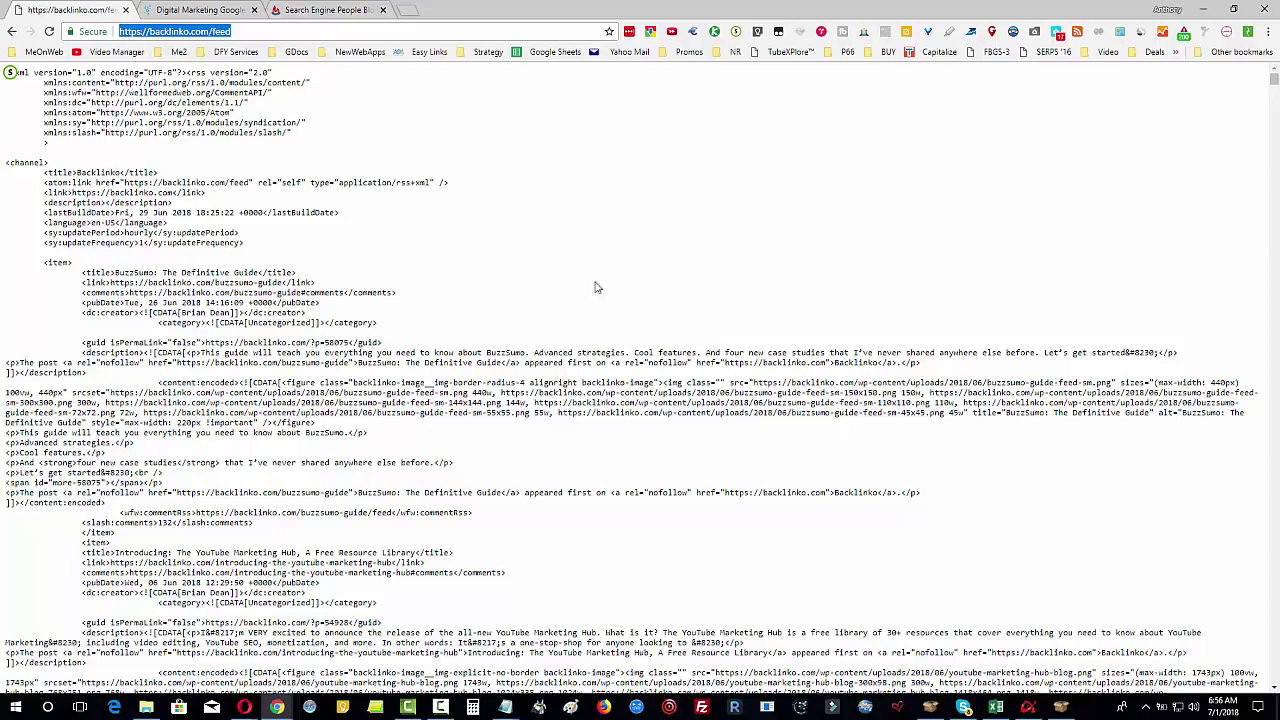
click(1207, 10)
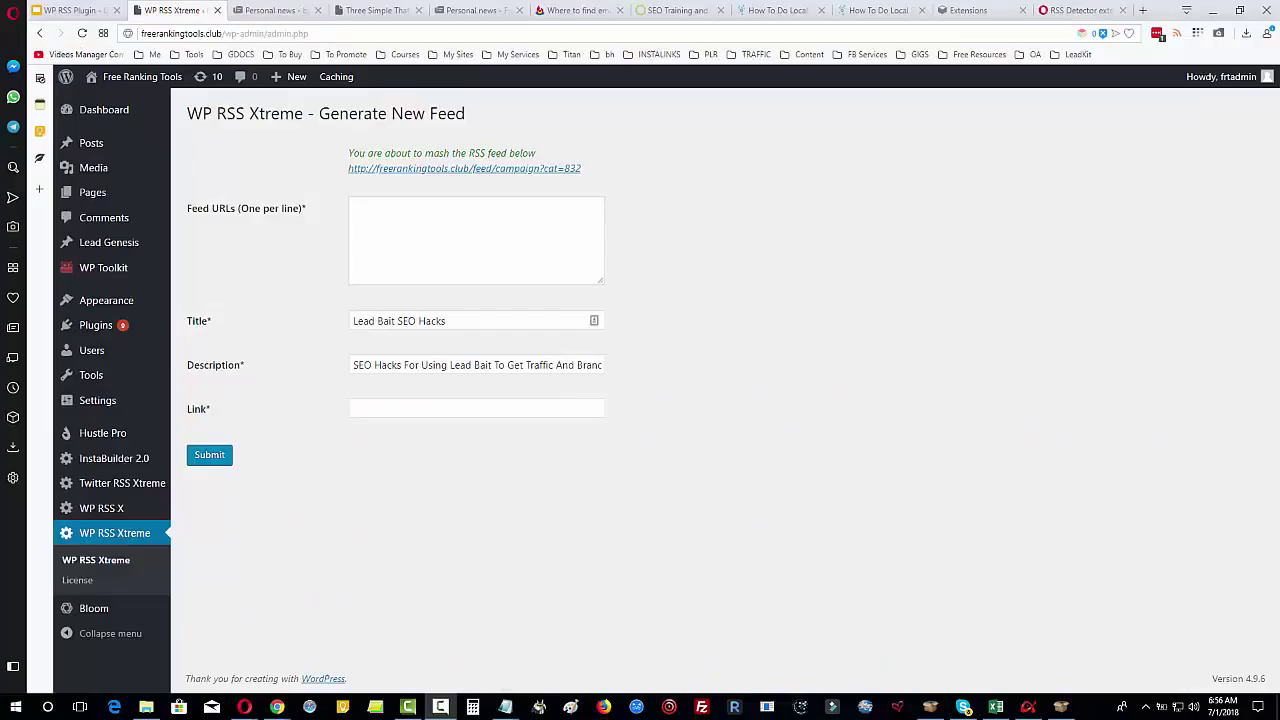
click(415, 211)
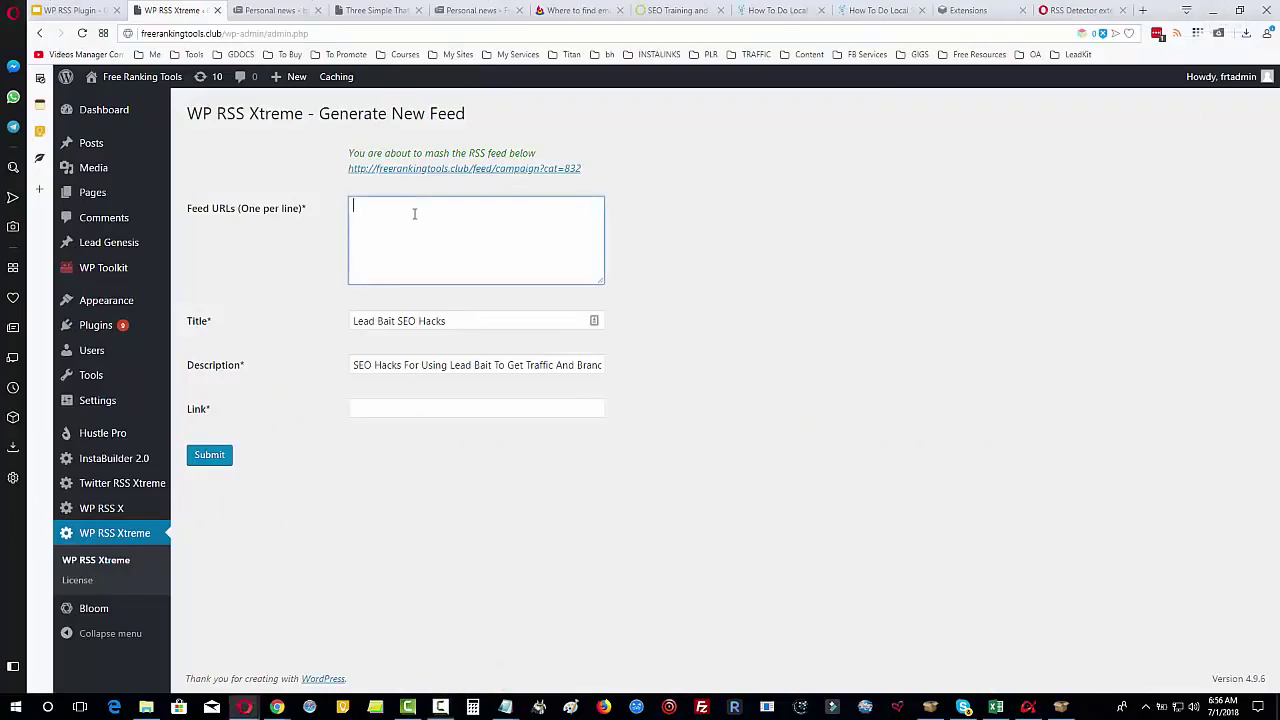
right_click(413, 213)
click(443, 290)
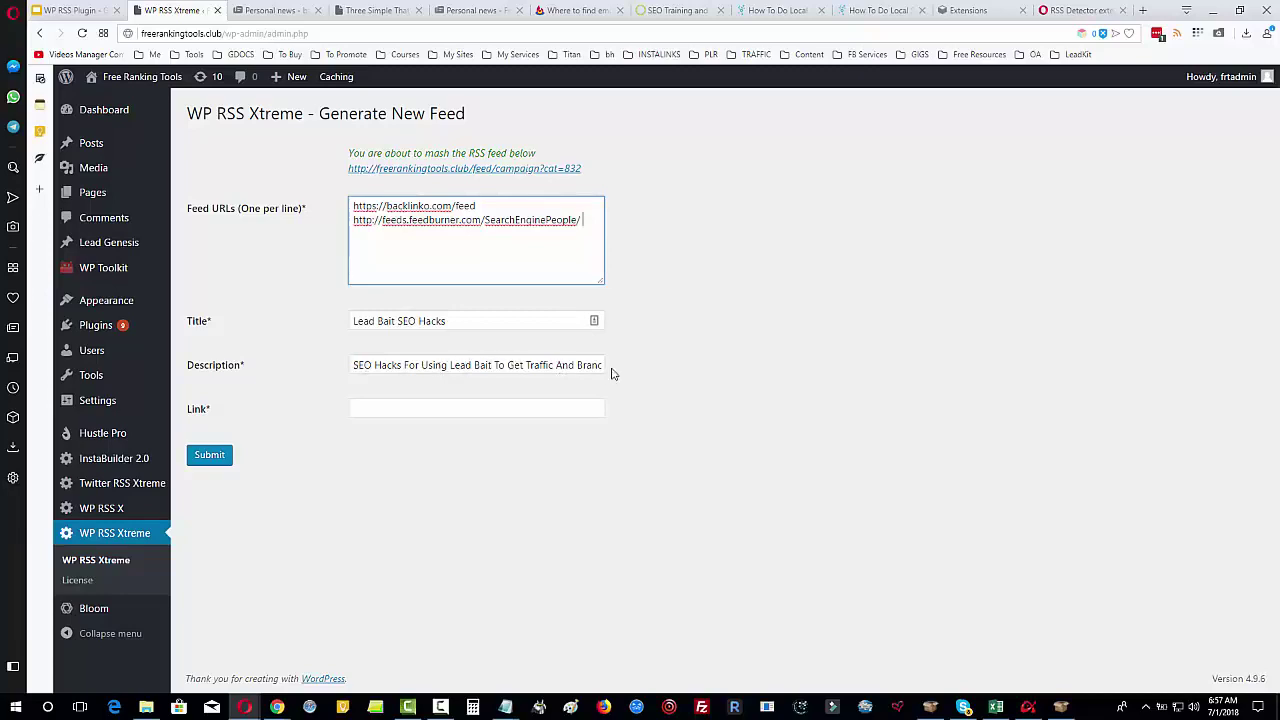
Examine the entries of the existing FeedBurner feed about emotional support dog training as a mashed feed example.
click(469, 408)
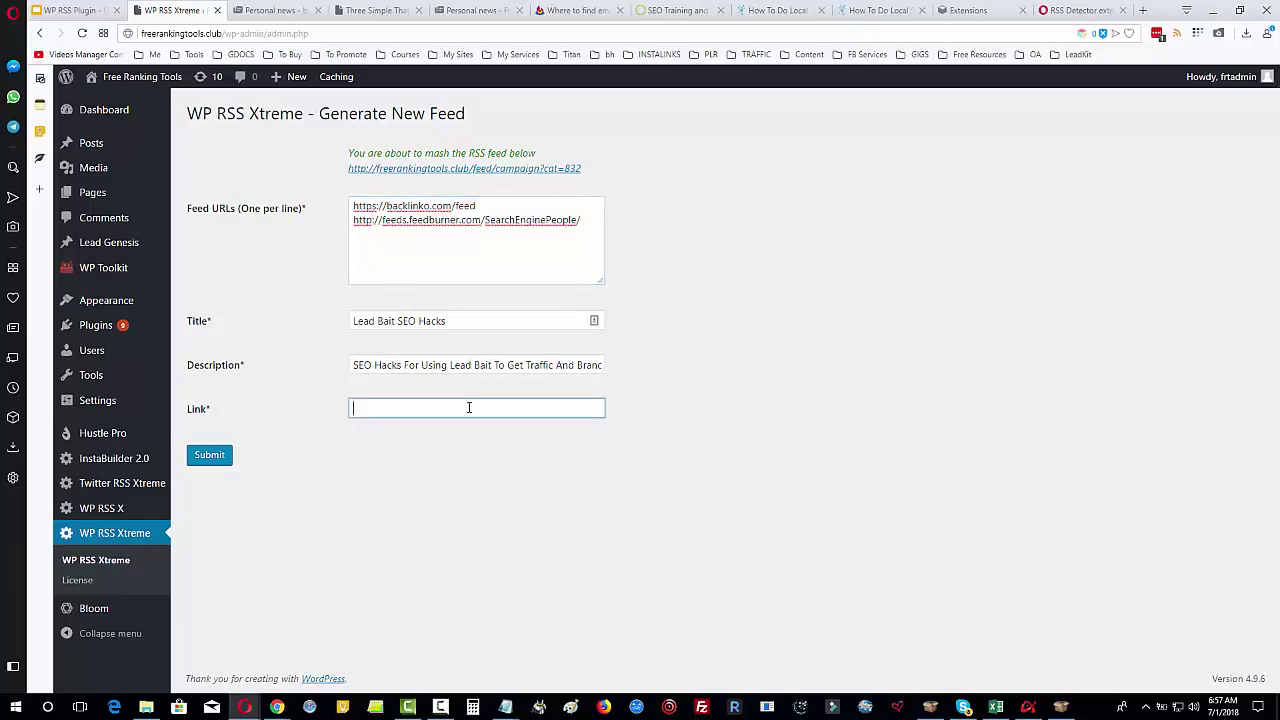
click(563, 13)
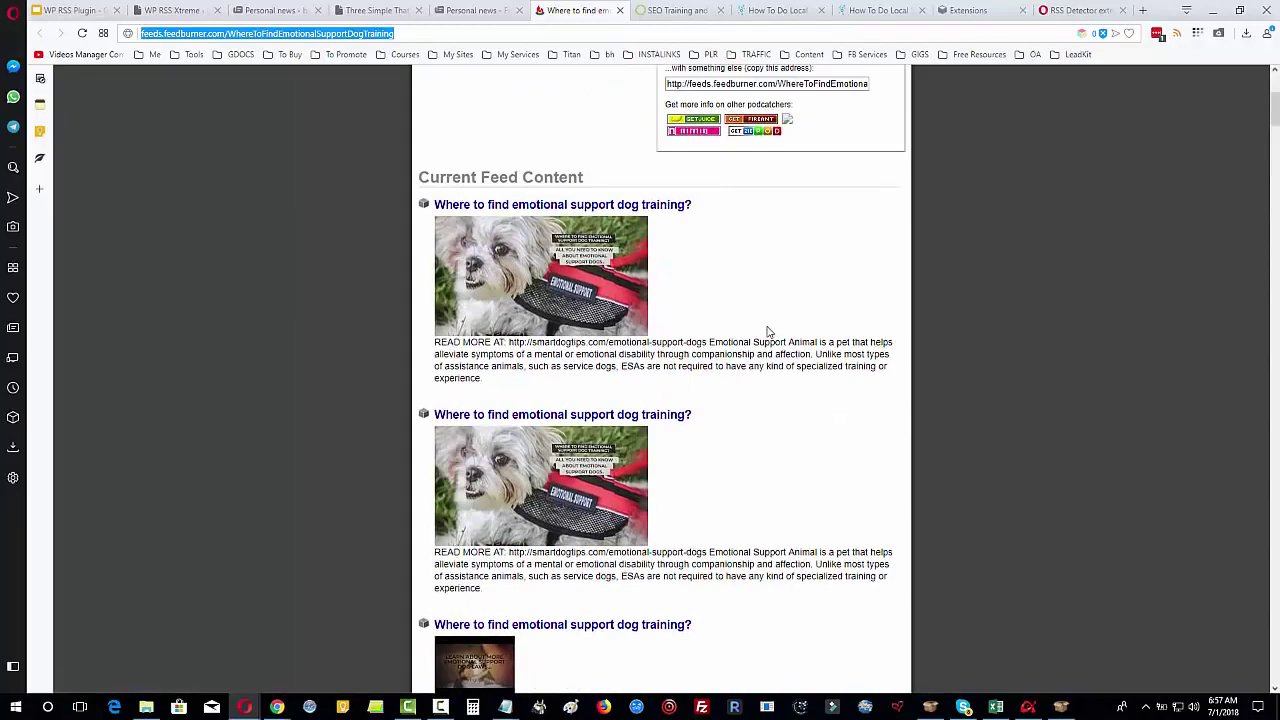
scroll(678, 333, down, 1)
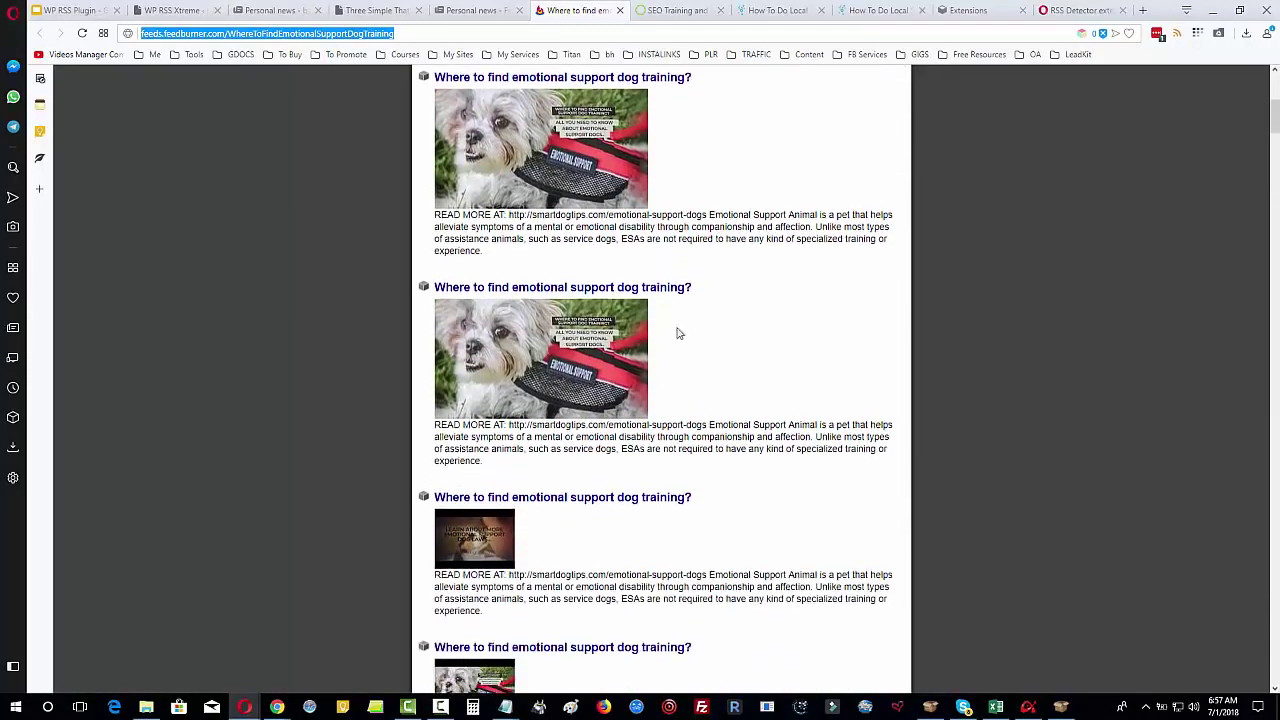
scroll(678, 333, down, 3)
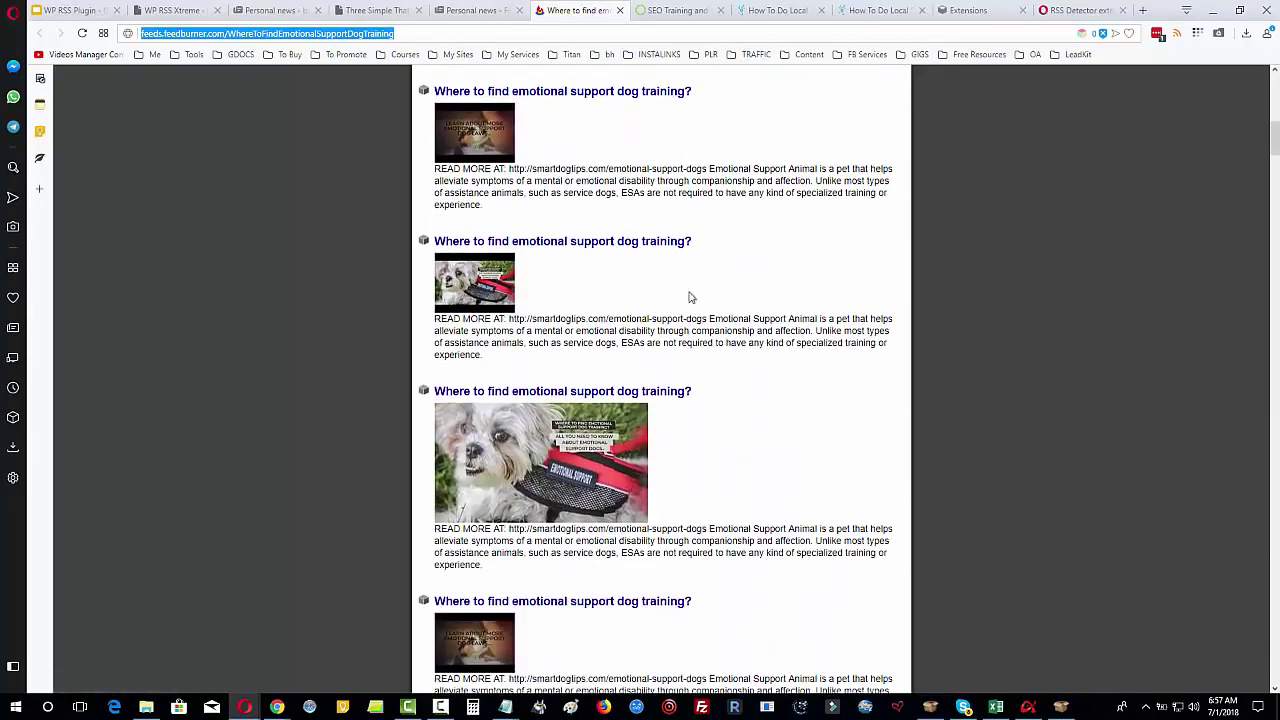
scroll(690, 297, down, 1)
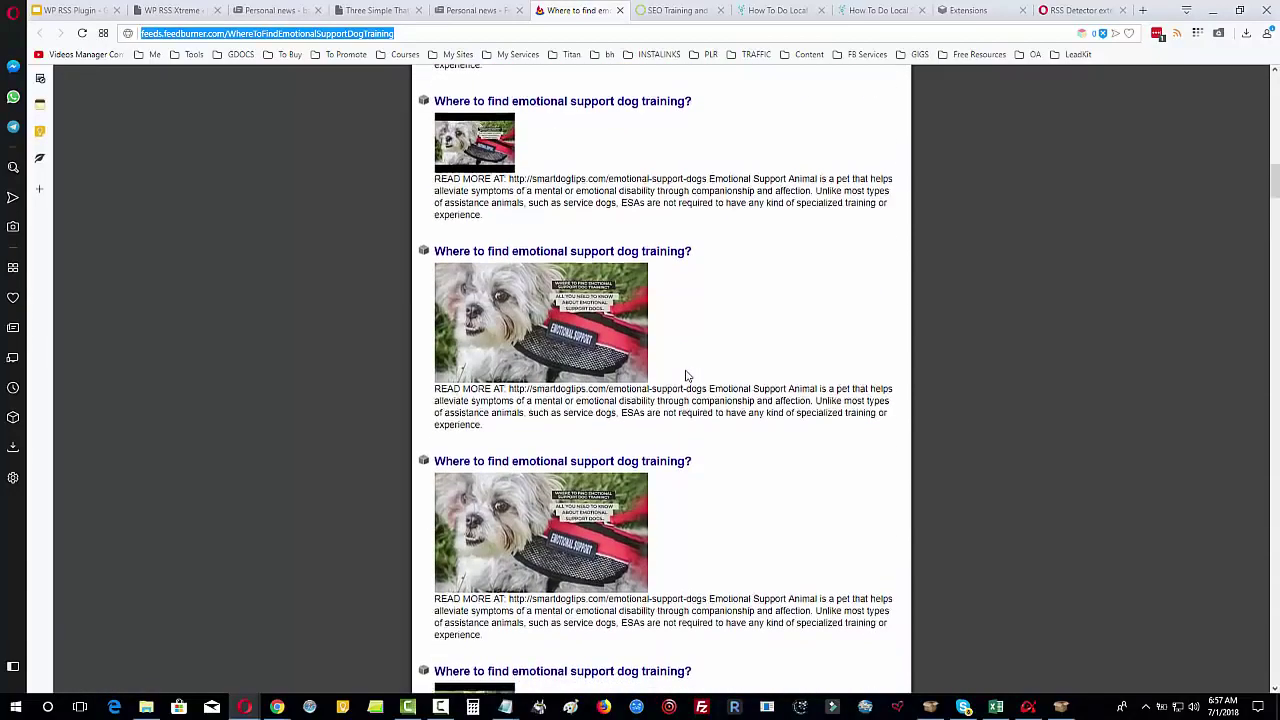
scroll(690, 400, down, 3)
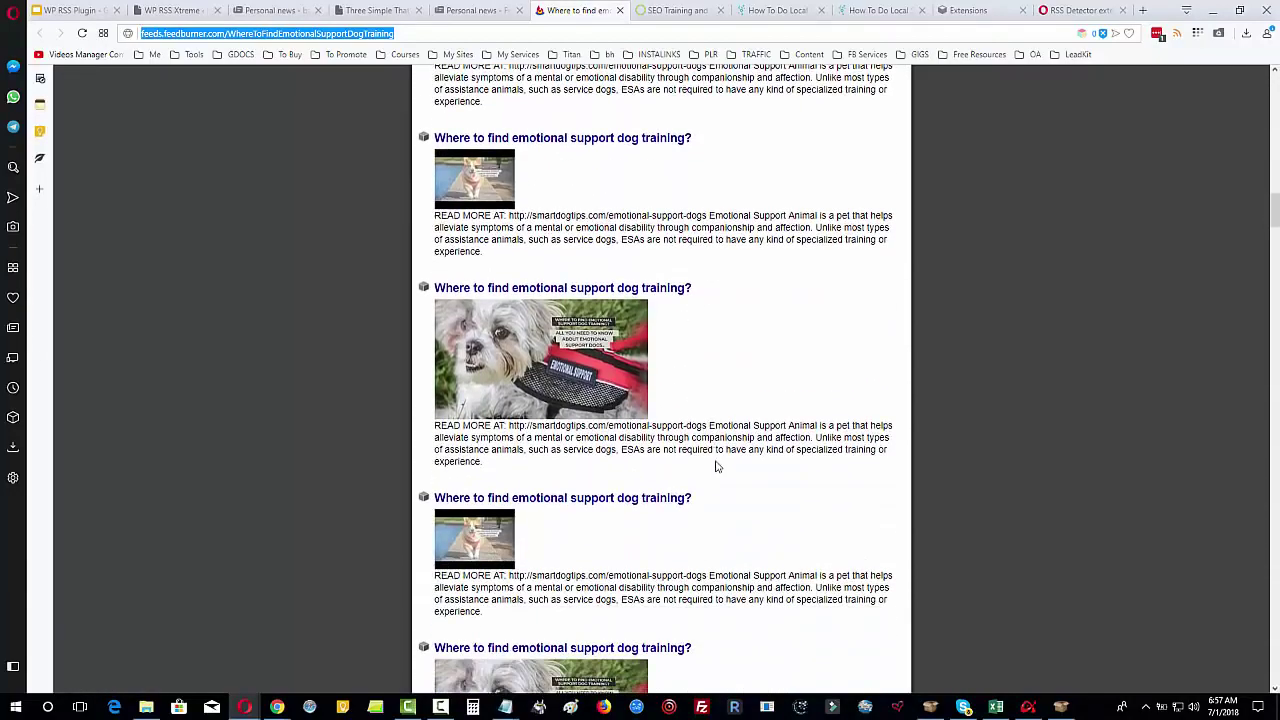
scroll(718, 445, down, 1)
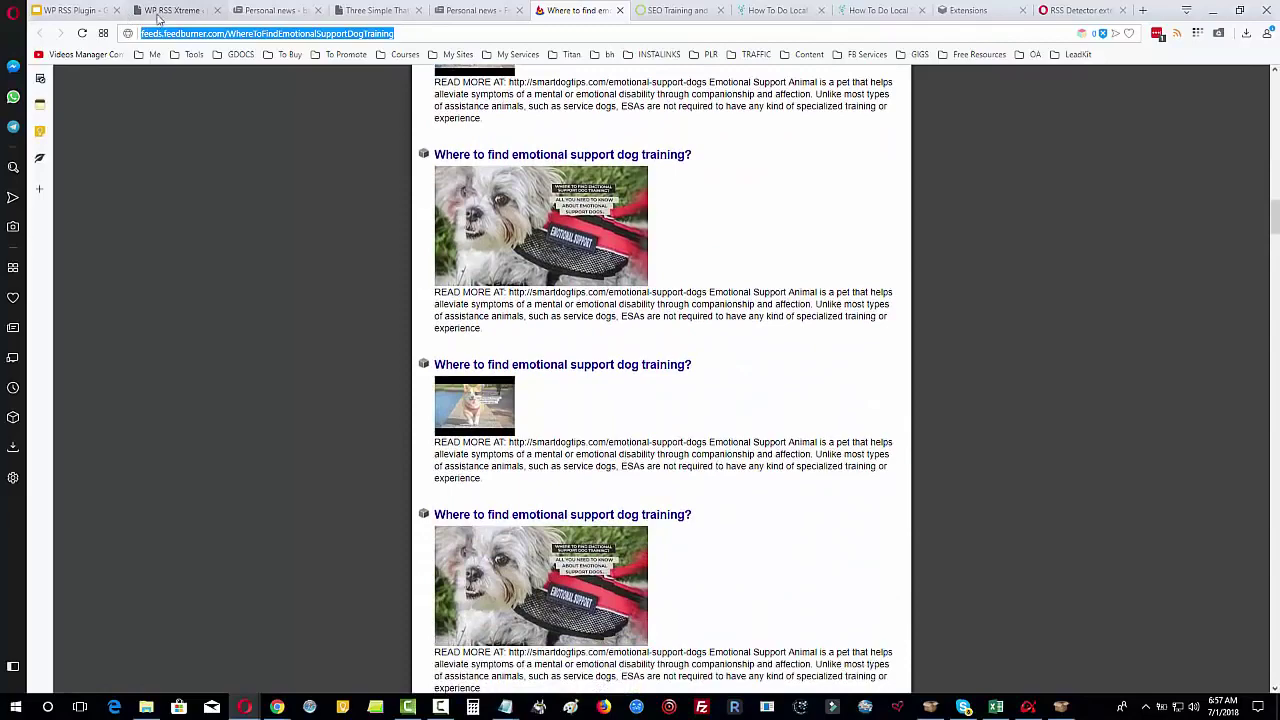
click(158, 18)
click(478, 409)
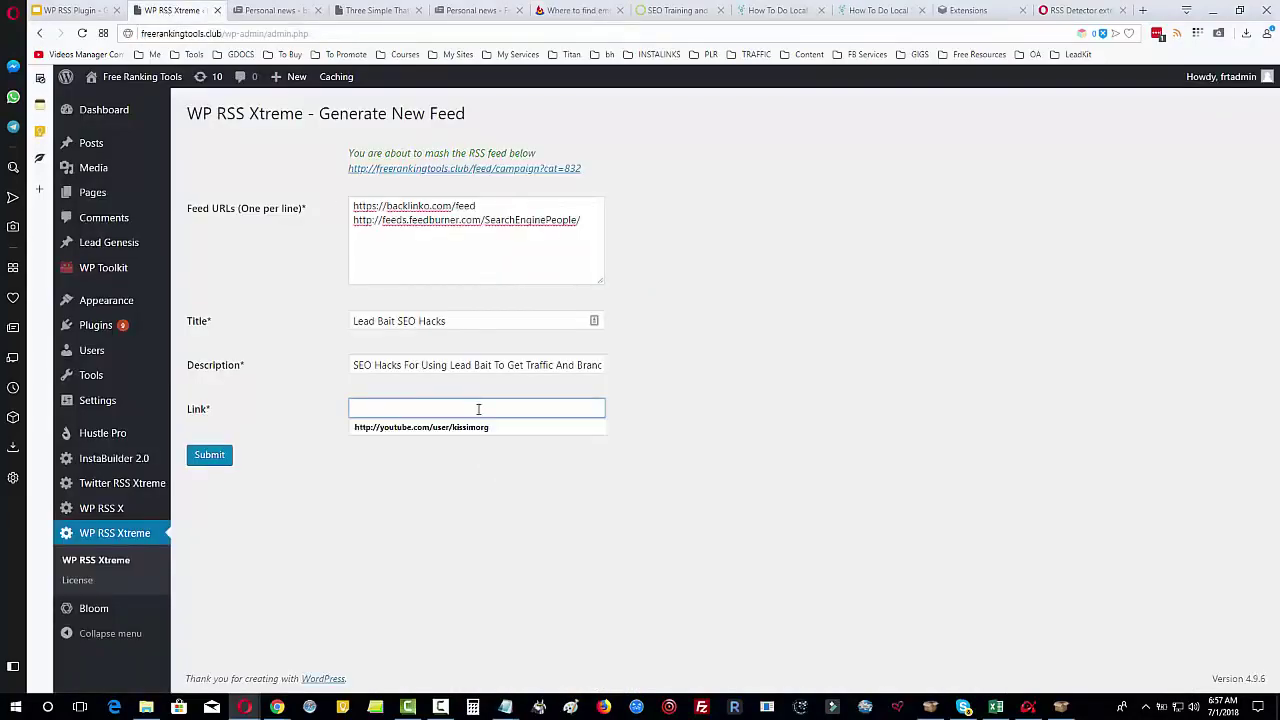
click(476, 427)
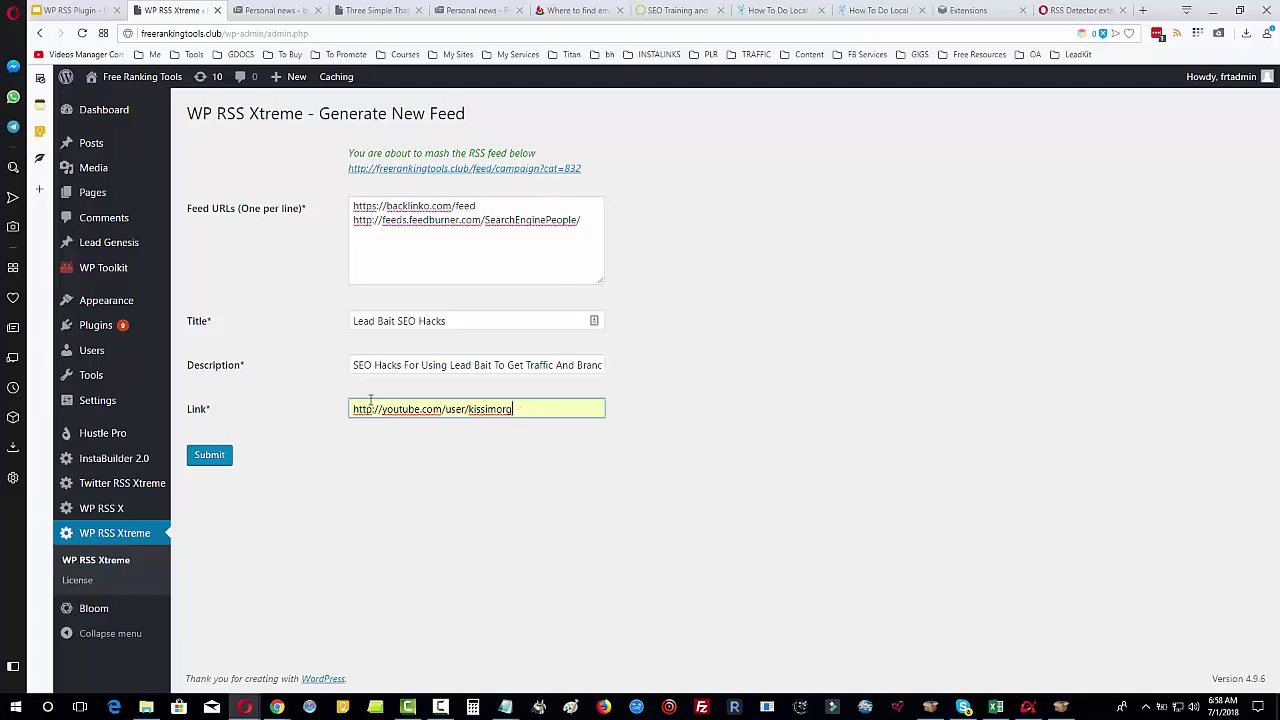
click(210, 456)
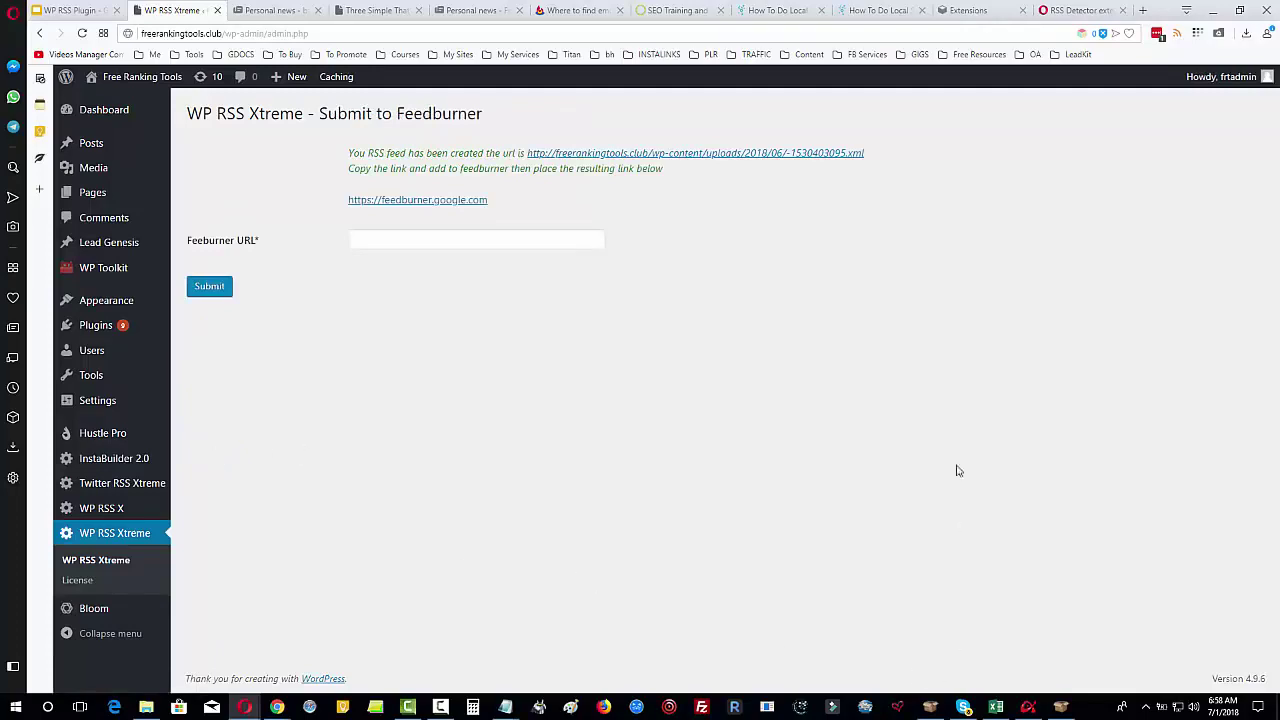
Open the generated Lead Bait SEO Hacks feed in a new tab and examine its mix of mashed entries.
click(581, 154)
key(ctrl+Tab)
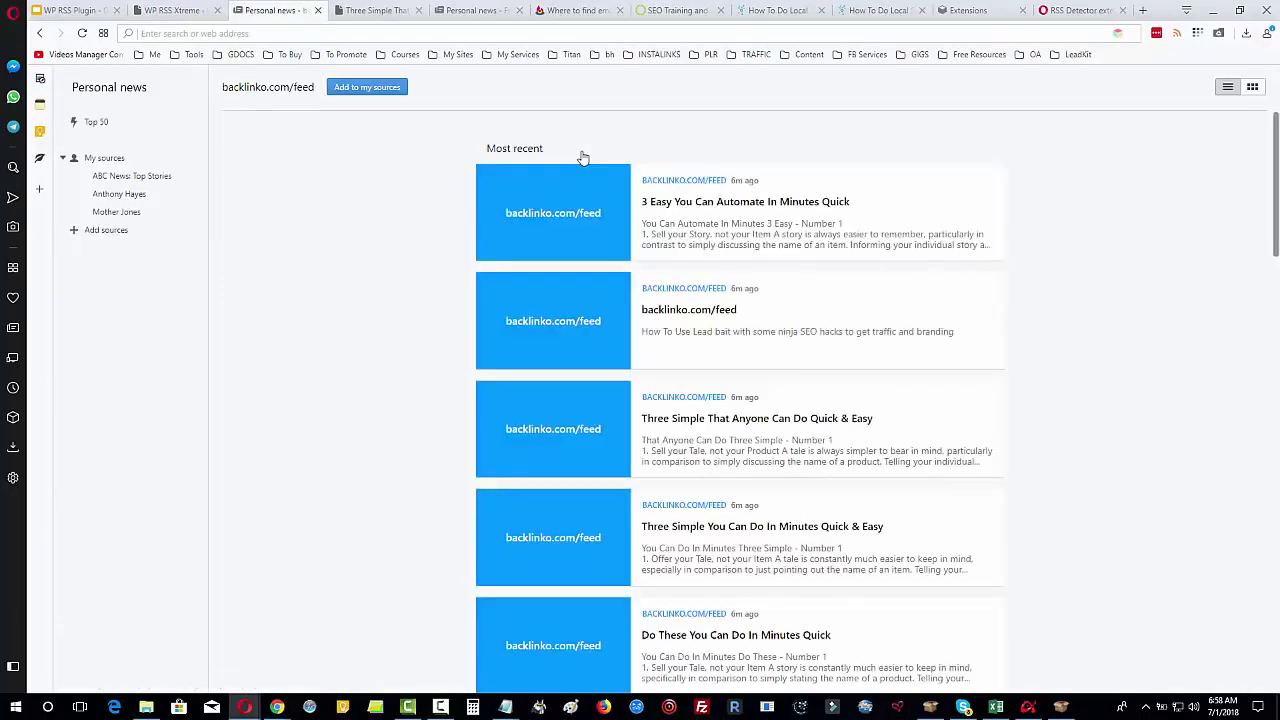
click(185, 15)
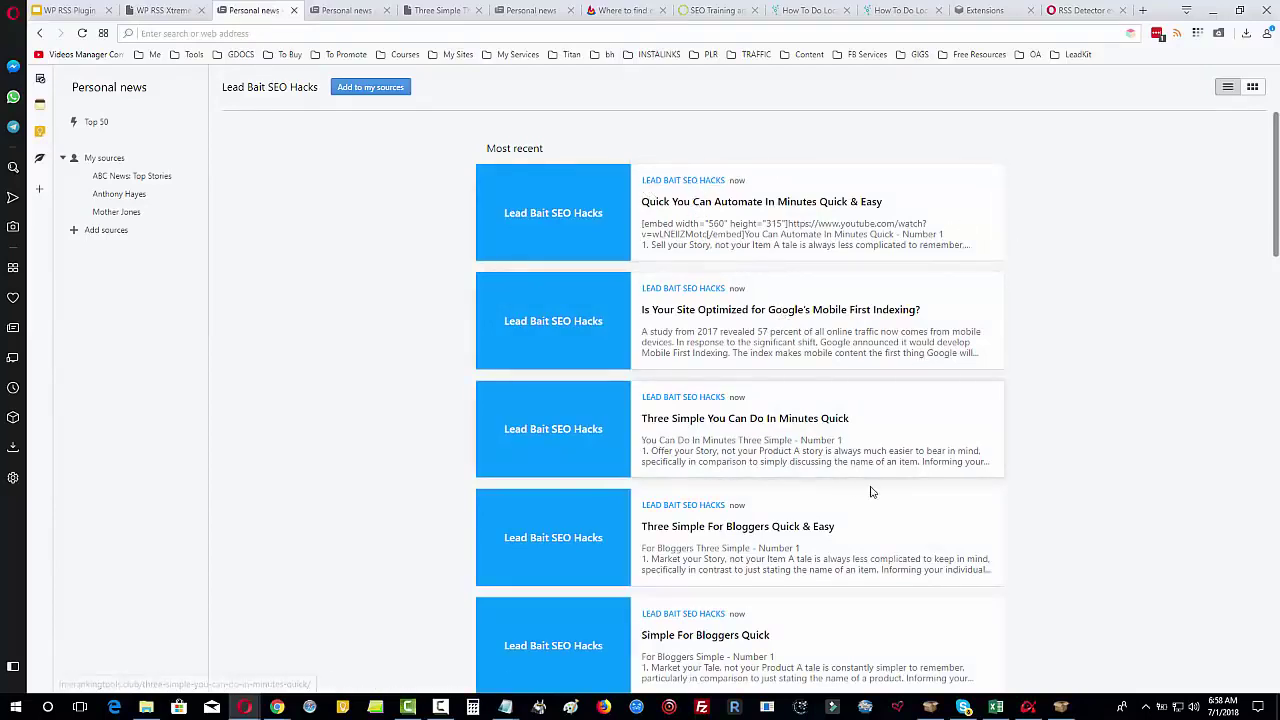
scroll(870, 491, down, 2)
scroll(870, 491, down, 6)
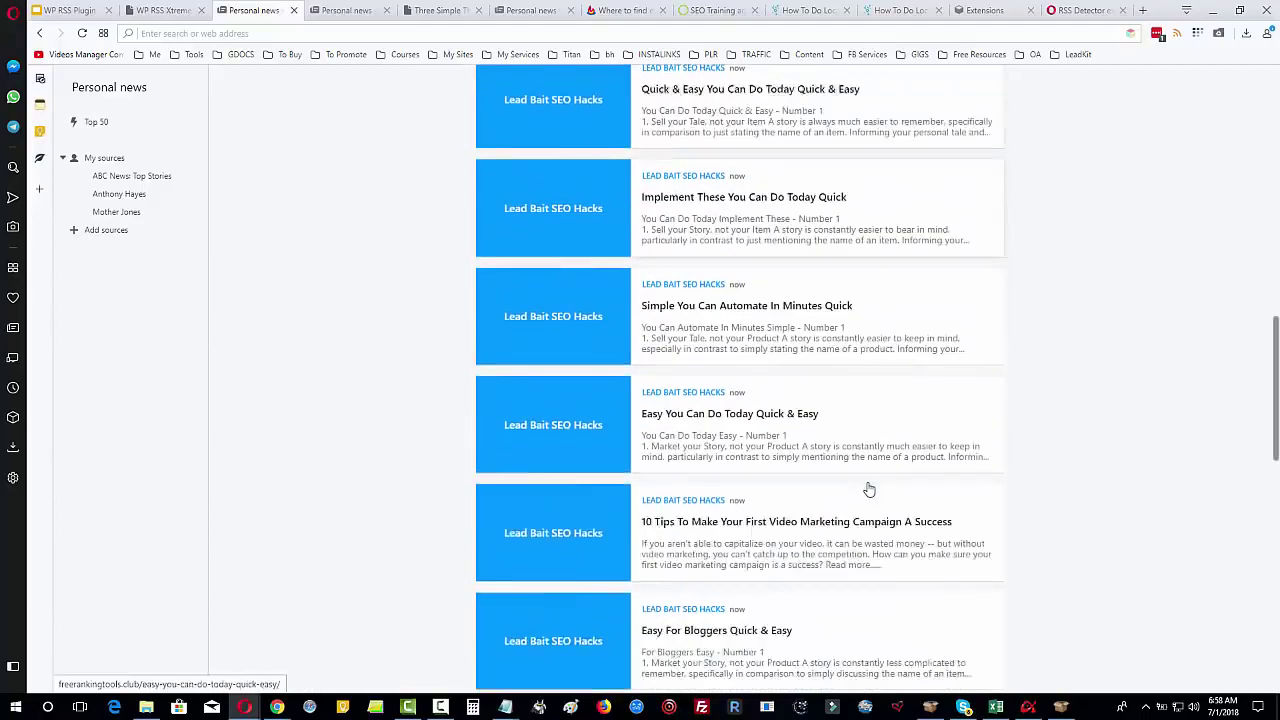
scroll(868, 488, down, 8)
scroll(864, 465, up, 9)
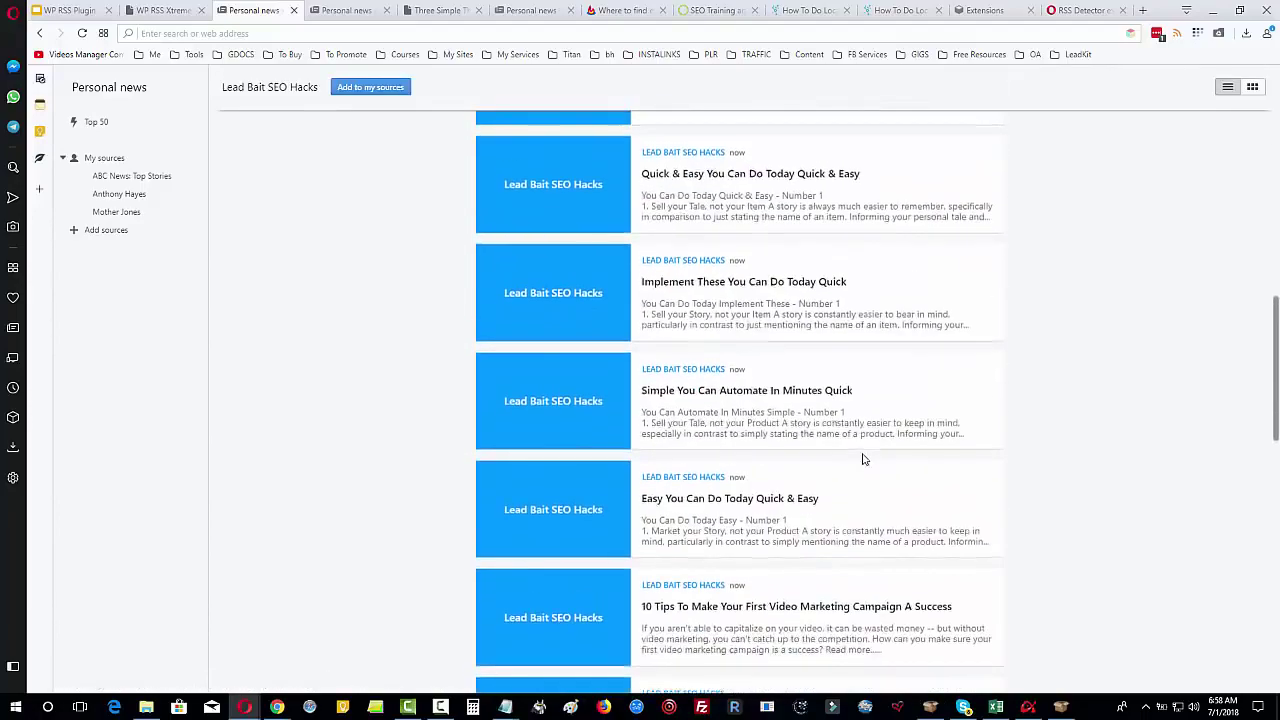
scroll(864, 459, up, 5)
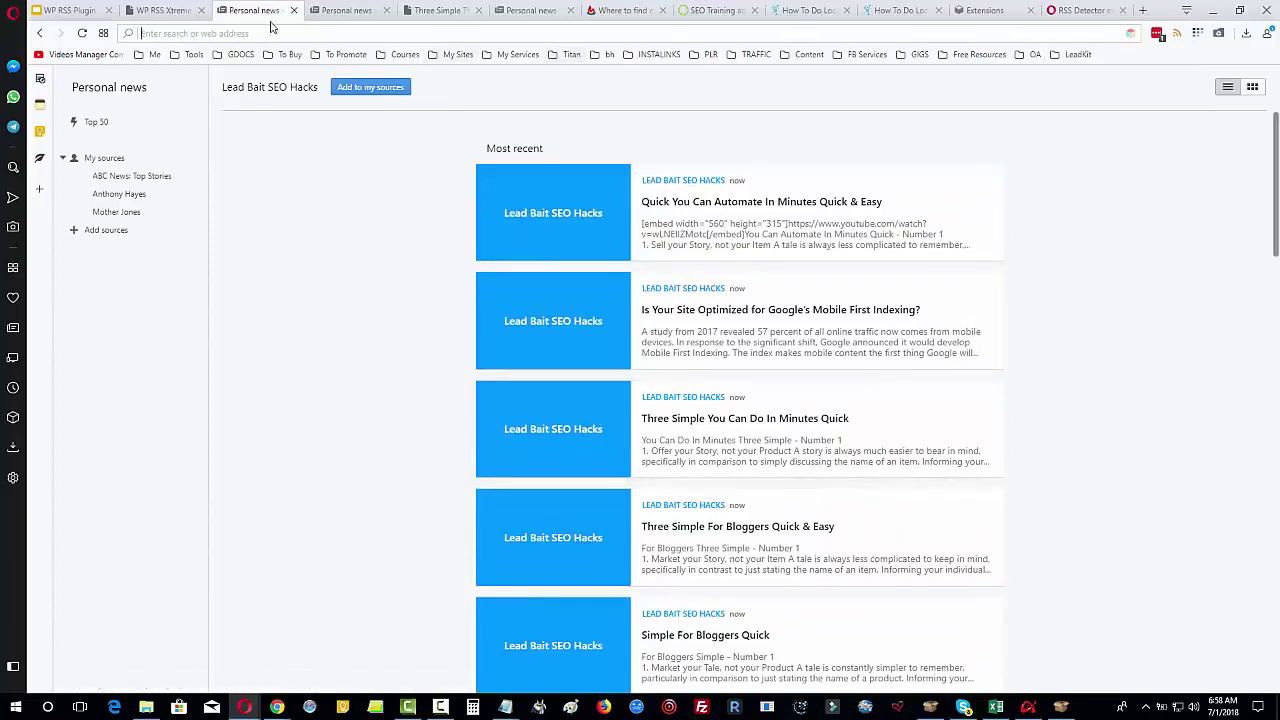
Submit the generated XML feed's own address as the Feedburner URL, and ping and index its links.
click(170, 12)
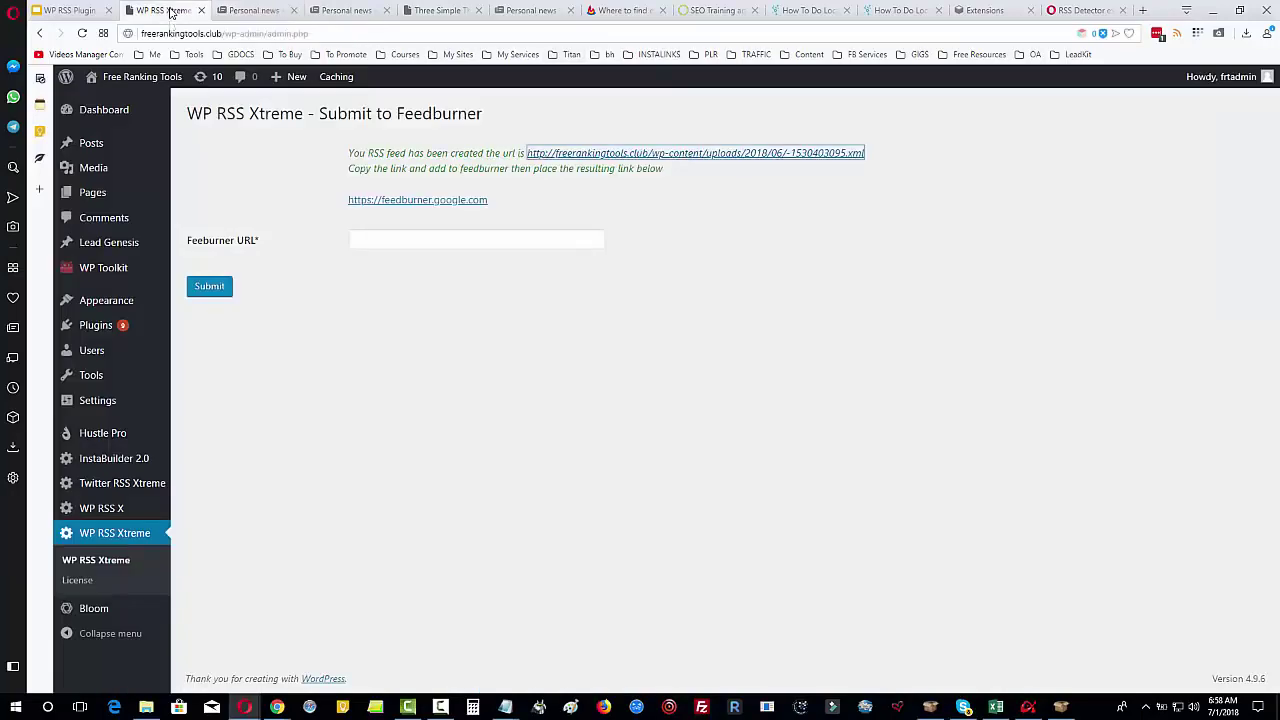
right_click(789, 157)
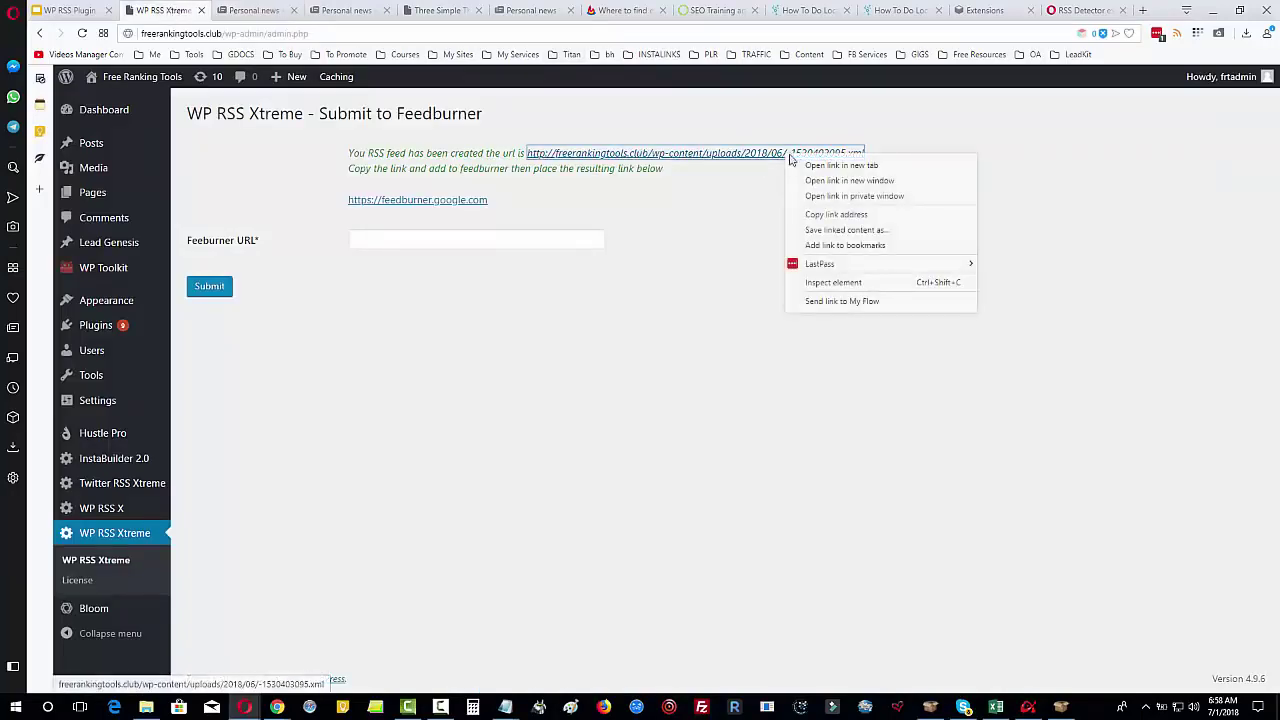
click(872, 214)
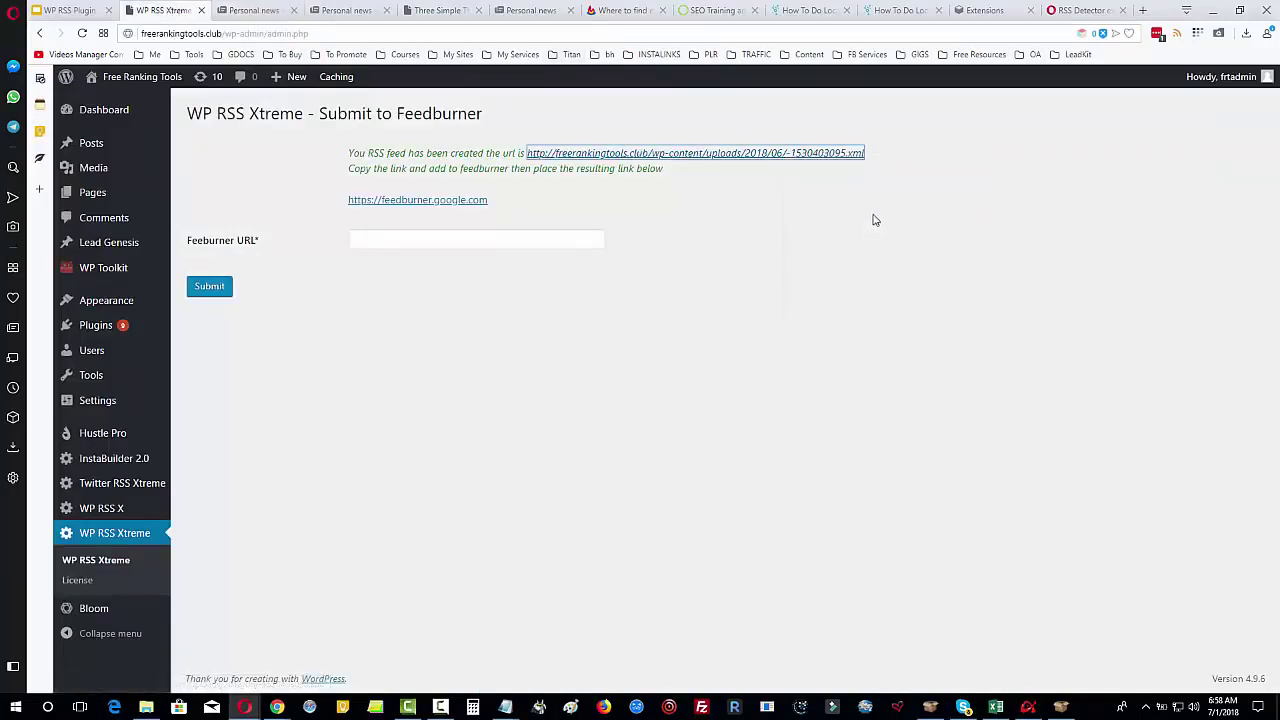
click(403, 238)
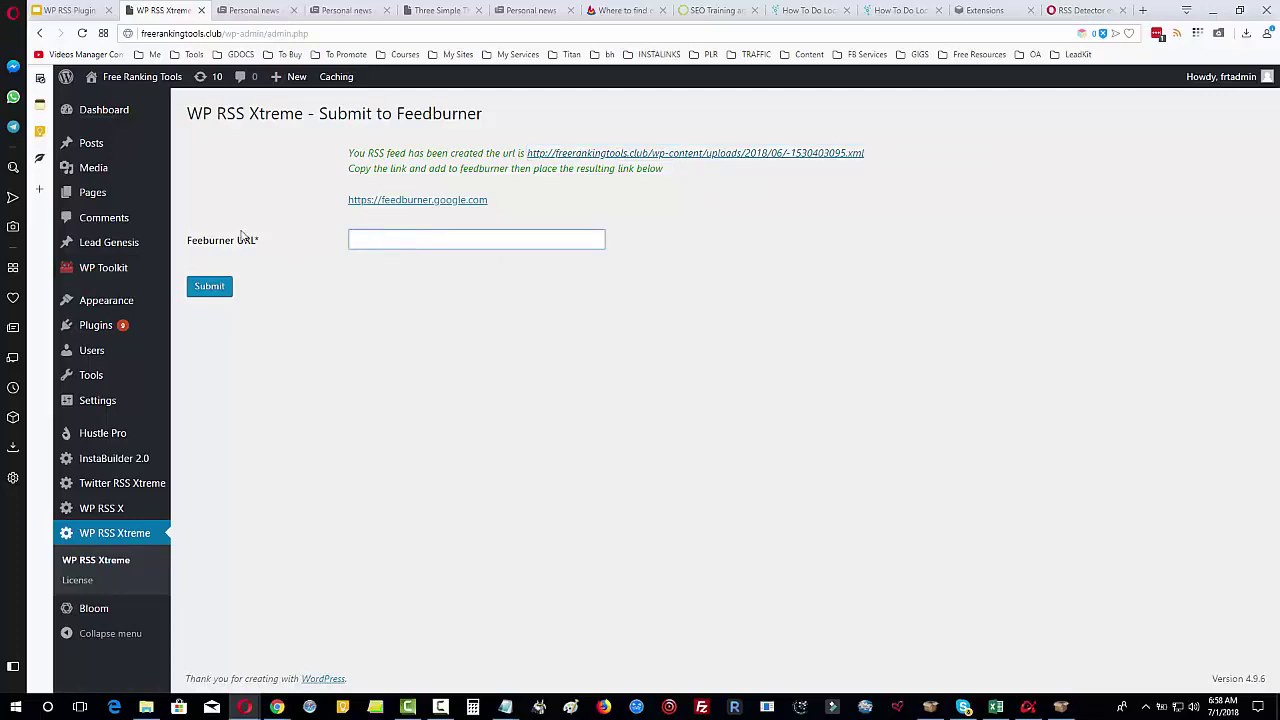
right_click(361, 236)
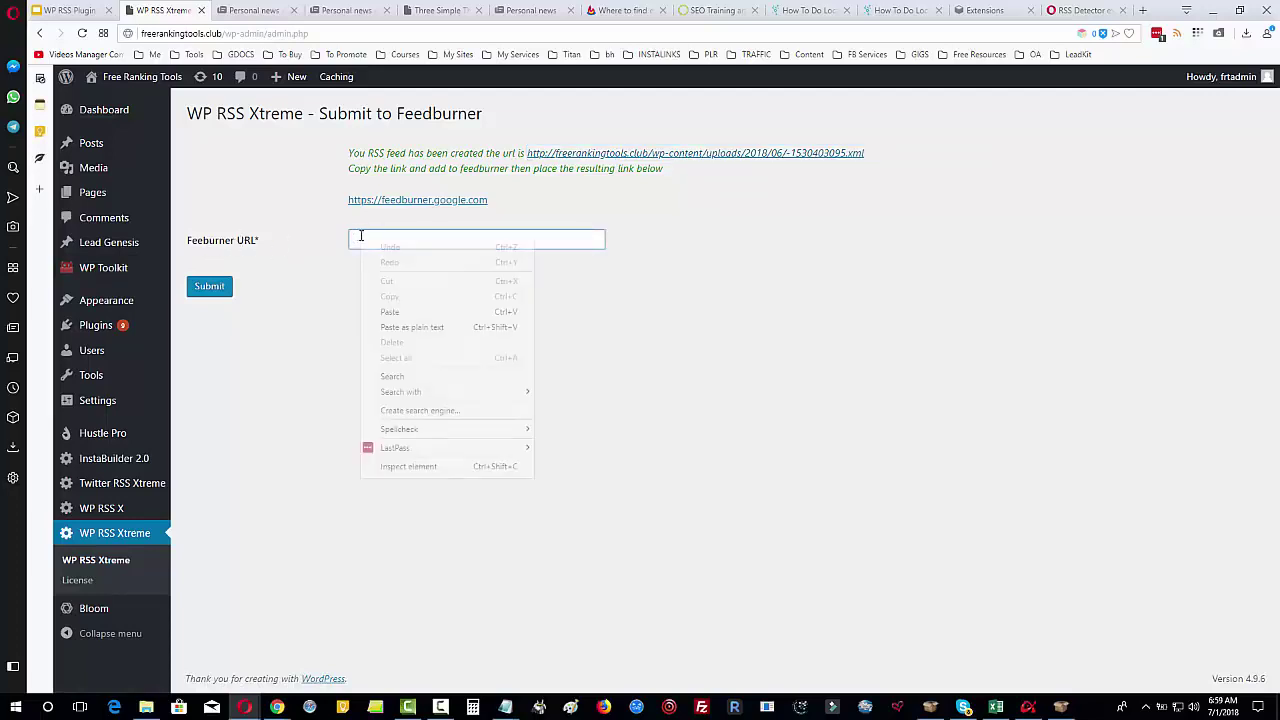
click(418, 312)
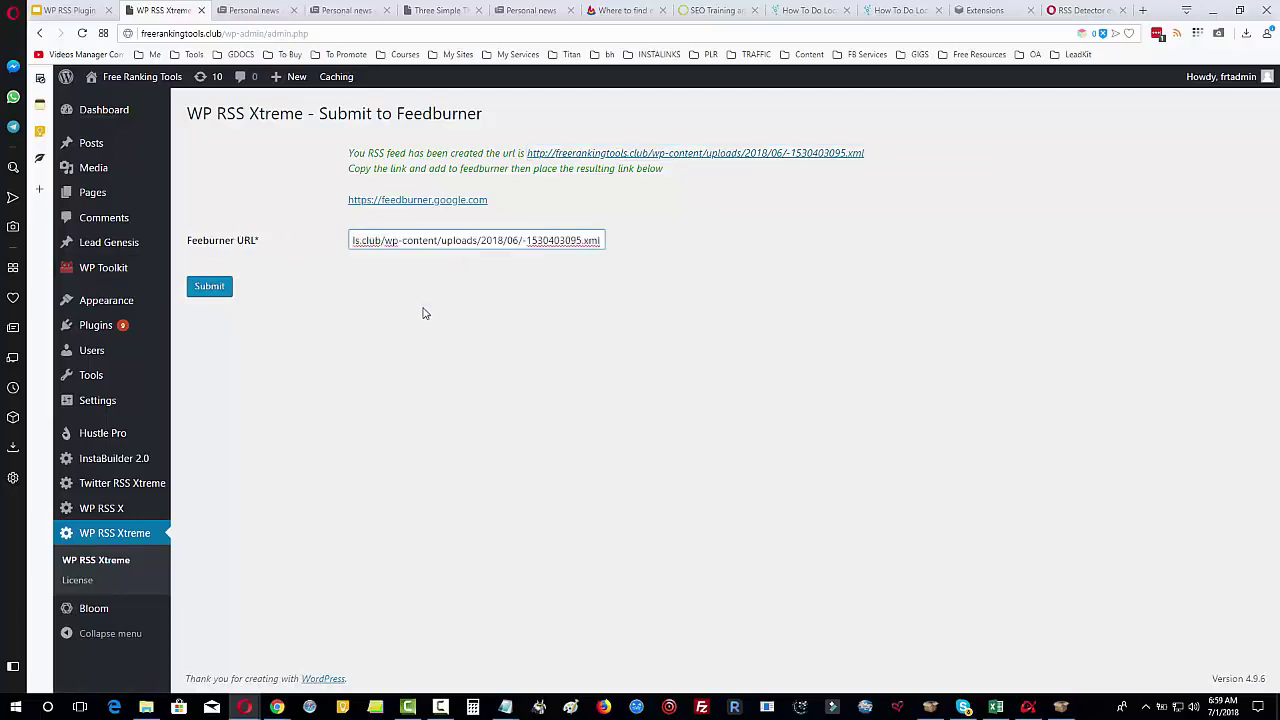
click(211, 287)
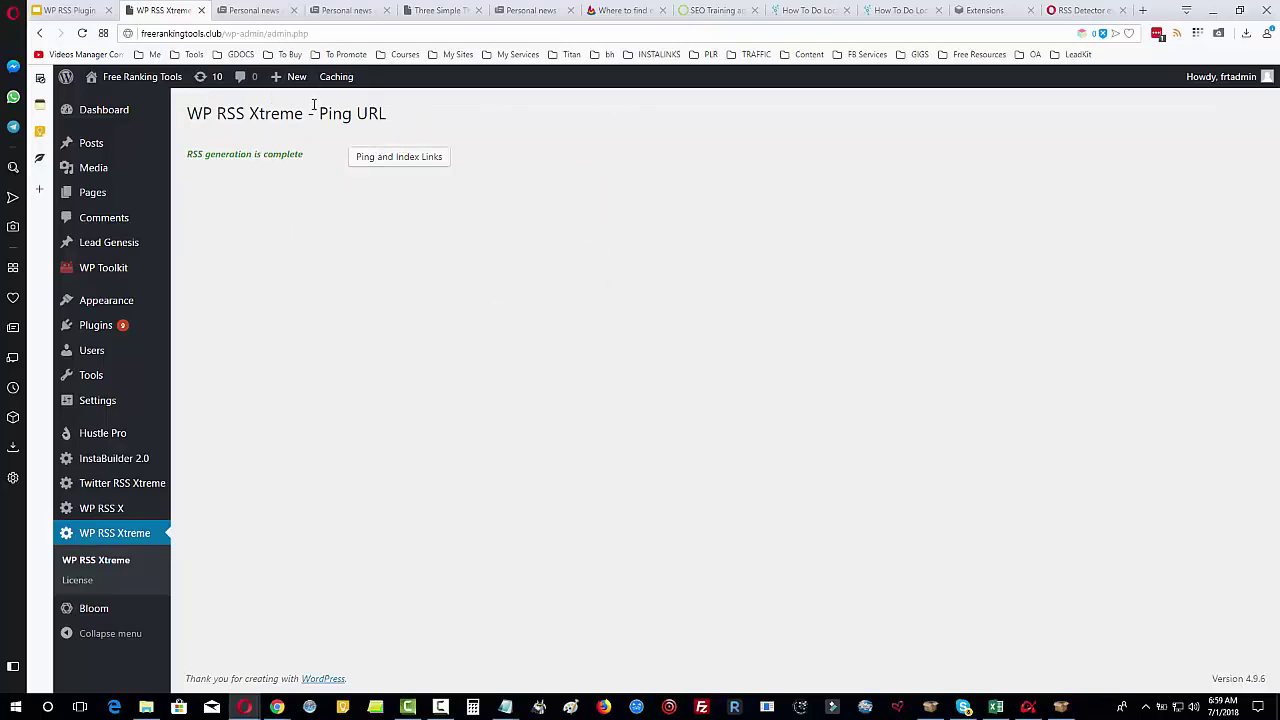
click(390, 163)
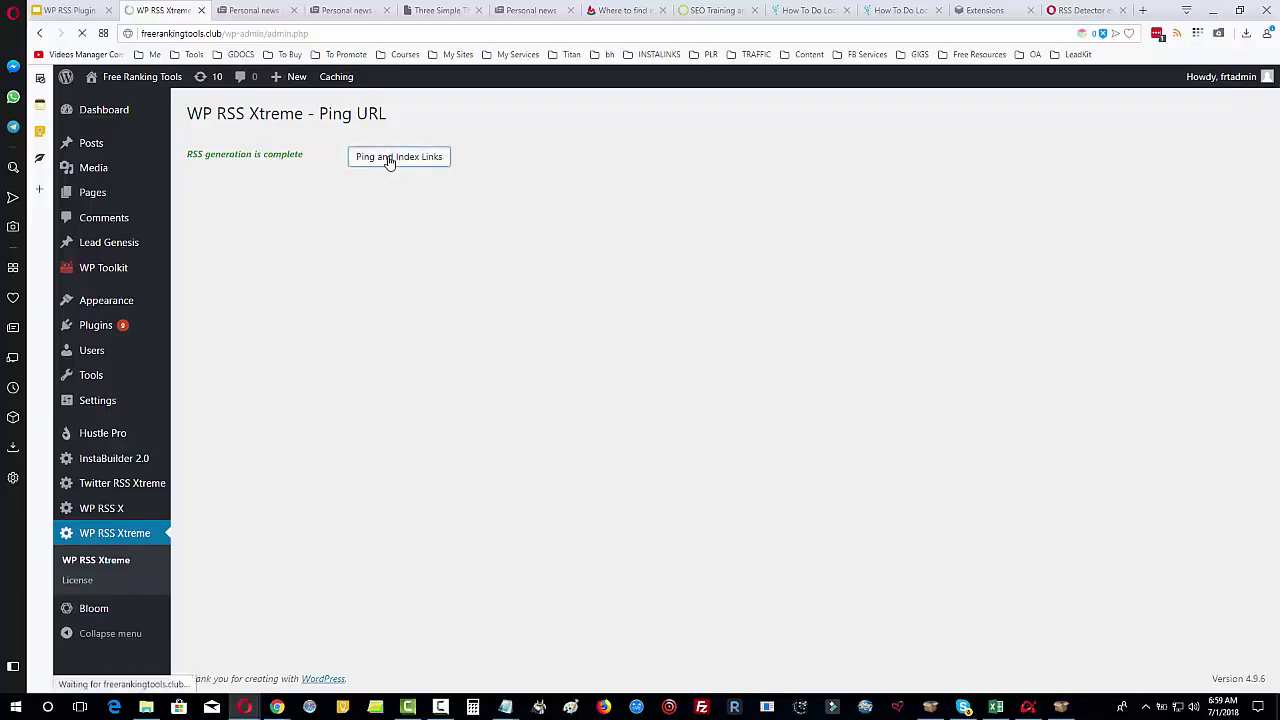